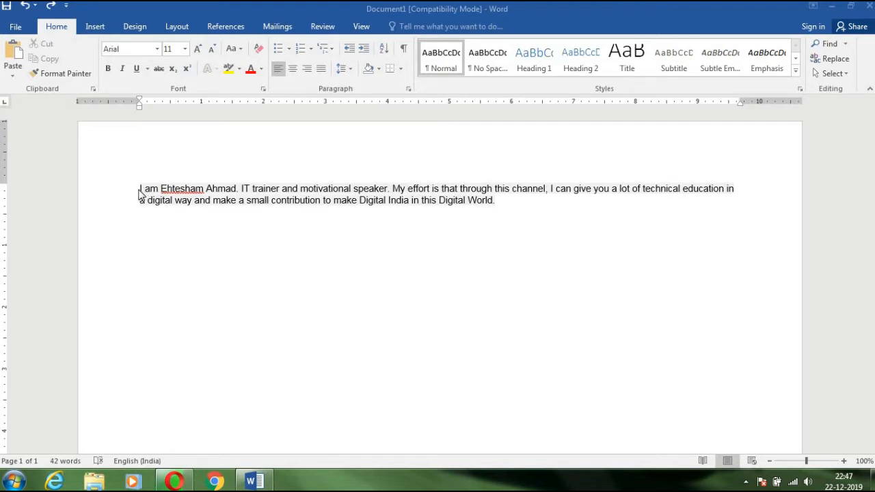
pyautogui.click(139, 191)
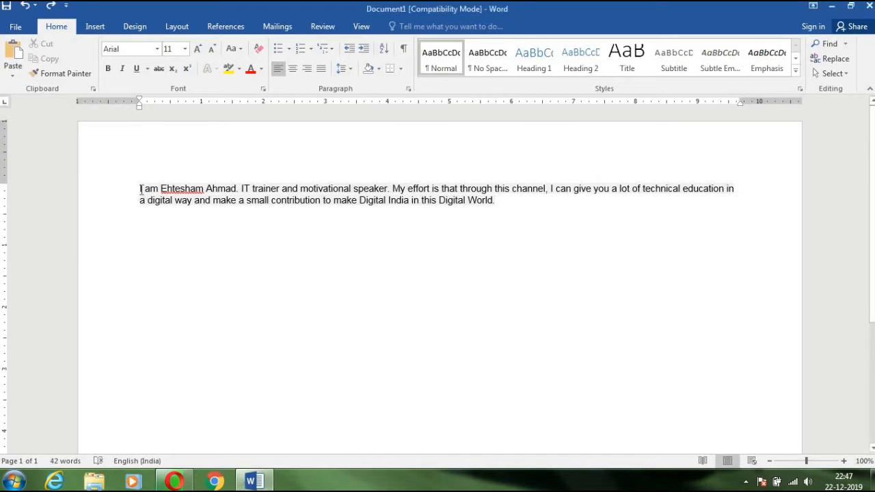
pyautogui.moveTo(140, 190); pyautogui.dragTo(299, 201)
pyautogui.click(498, 201)
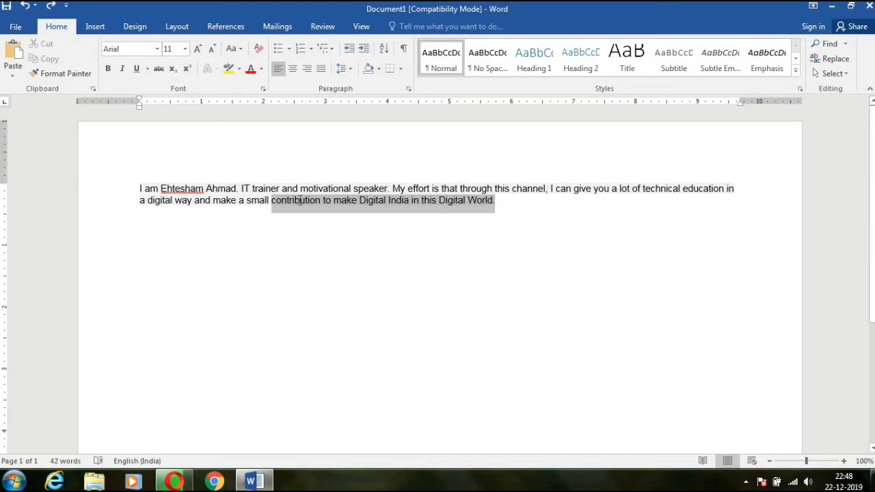
pyautogui.moveTo(299, 201); pyautogui.dragTo(215, 202)
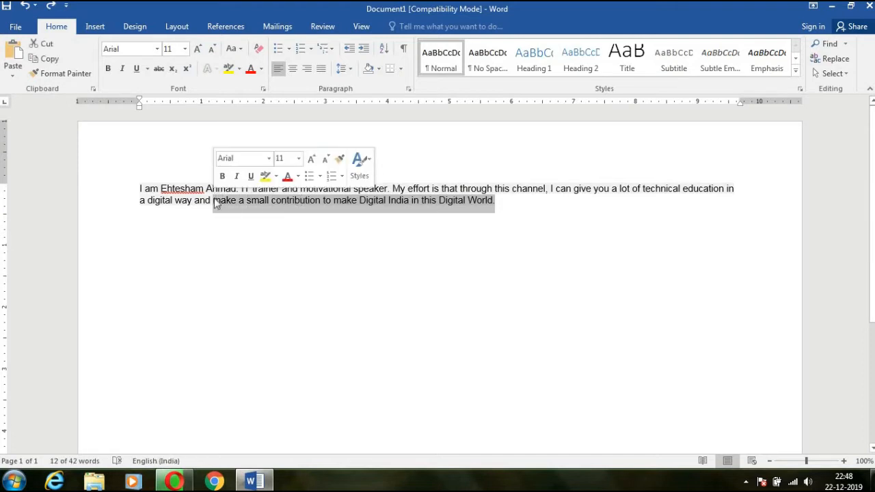
pyautogui.click(511, 212)
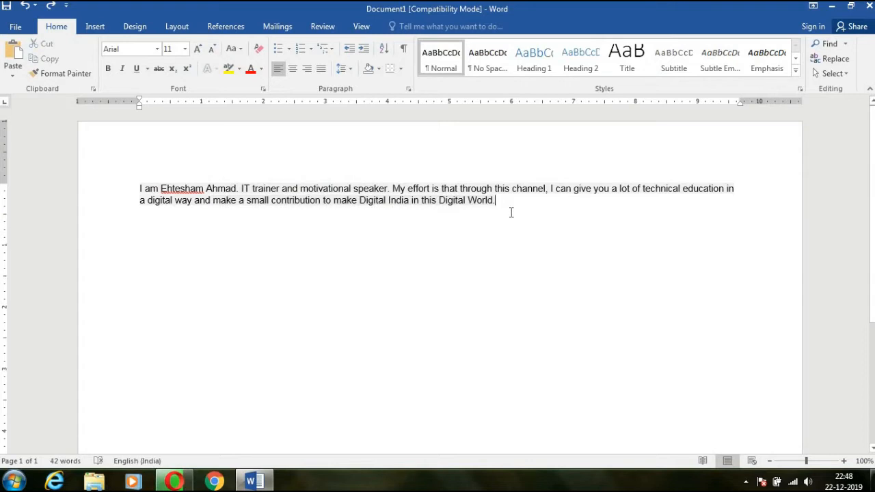
# - Select the whole document text and set its font size to 22
pyautogui.hotkey('ctrl', 'a')
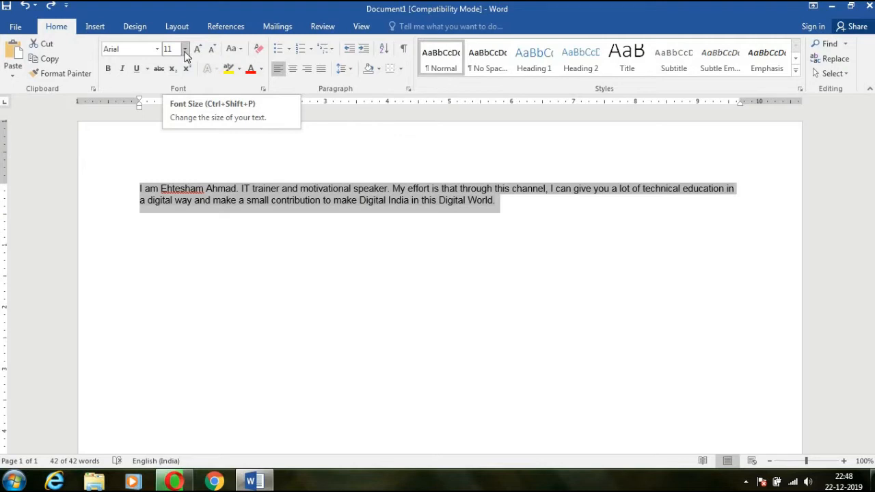
pyautogui.click(185, 50)
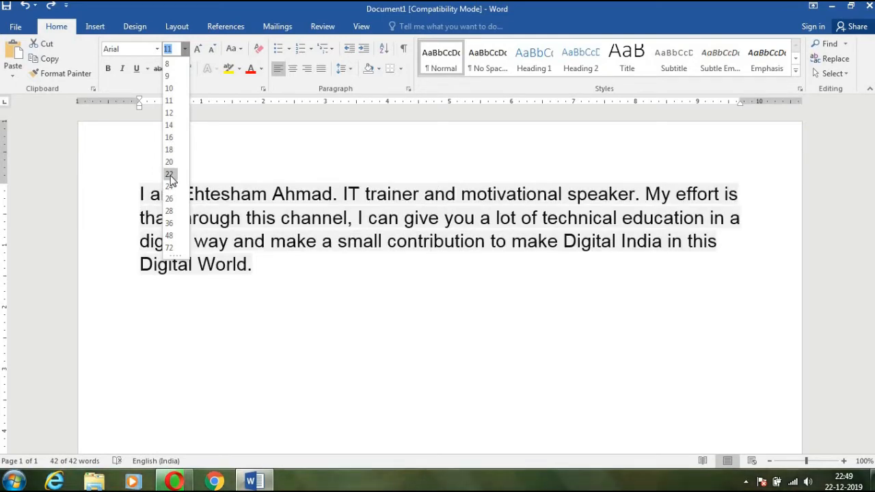
pyautogui.click(169, 174)
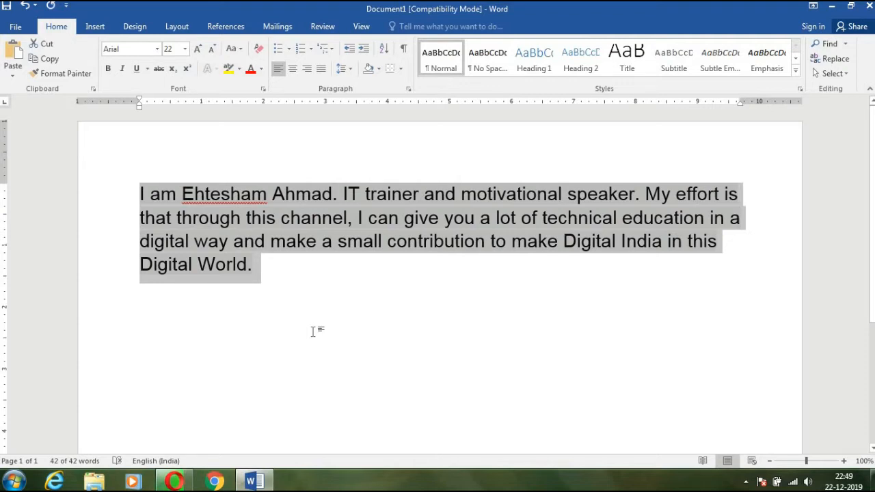
# - Grow and shrink the selected text's font size in increments, finishing at 24
pyautogui.click(196, 52)
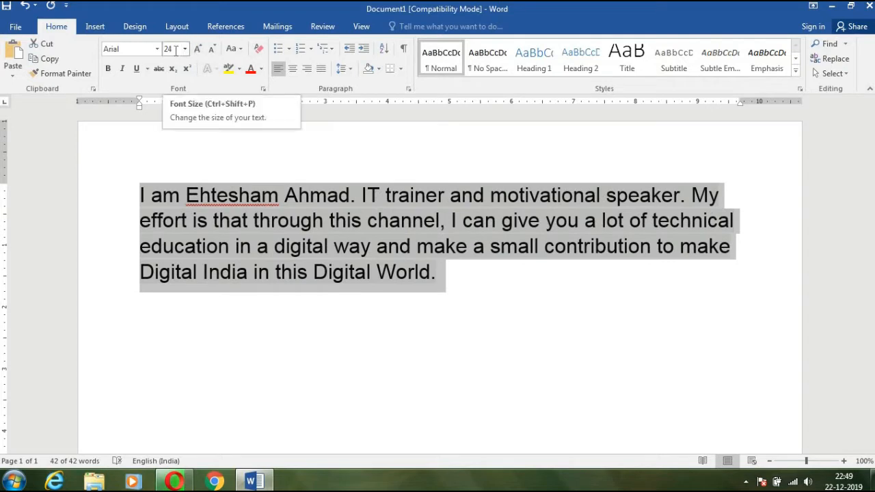
pyautogui.click(212, 48)
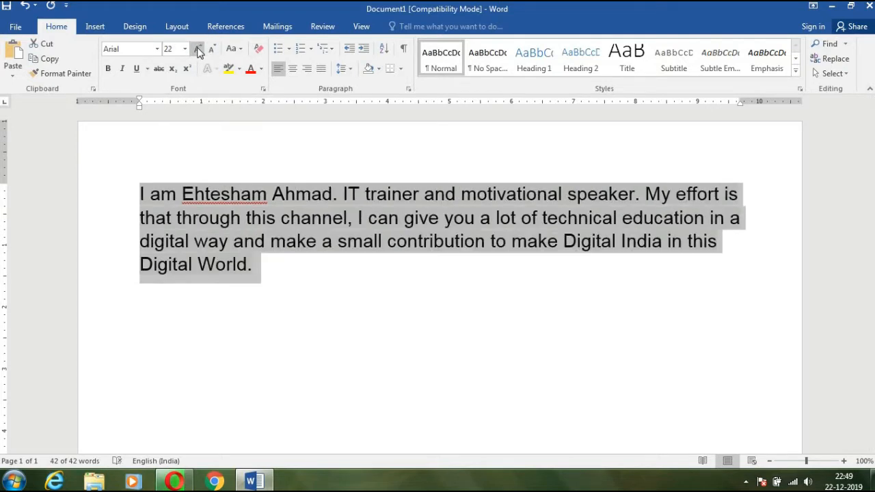
pyautogui.click(198, 50)
pyautogui.click(197, 50)
pyautogui.click(212, 48)
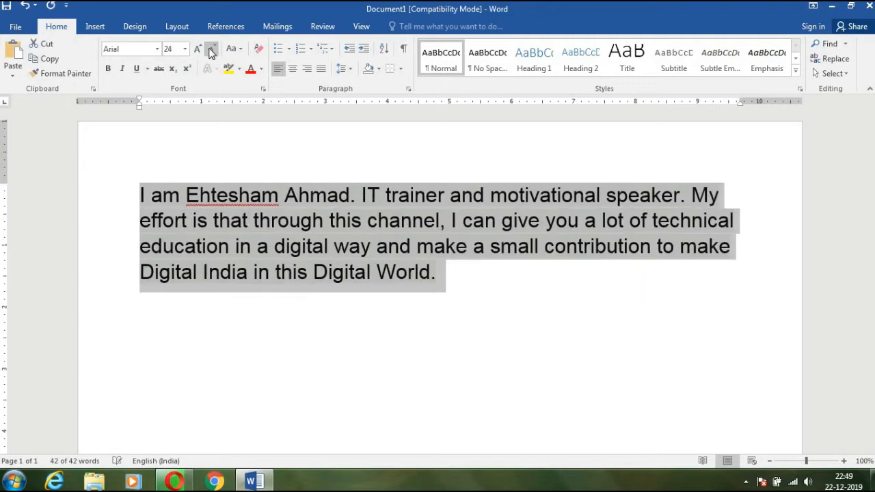
# - Leave an empty line after the paragraph and add the line "Technical Jazbaaa Youtube channel" beneath it
pyautogui.click(451, 287)
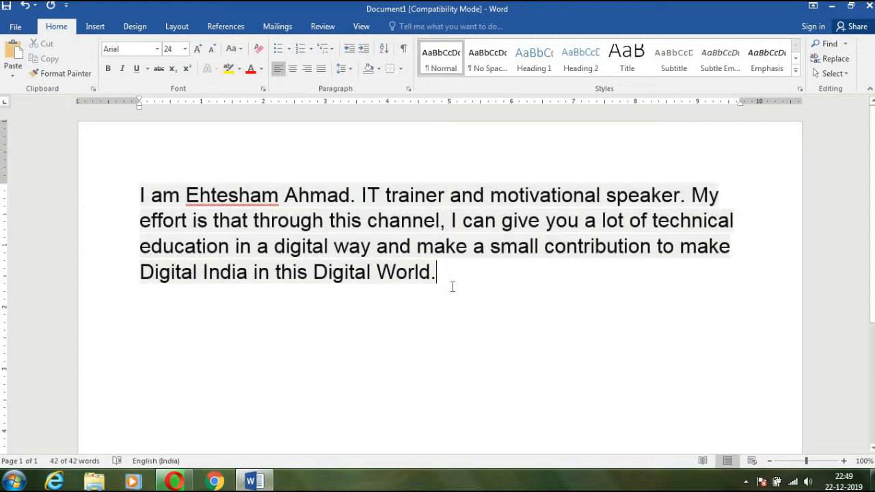
pyautogui.press('Return')
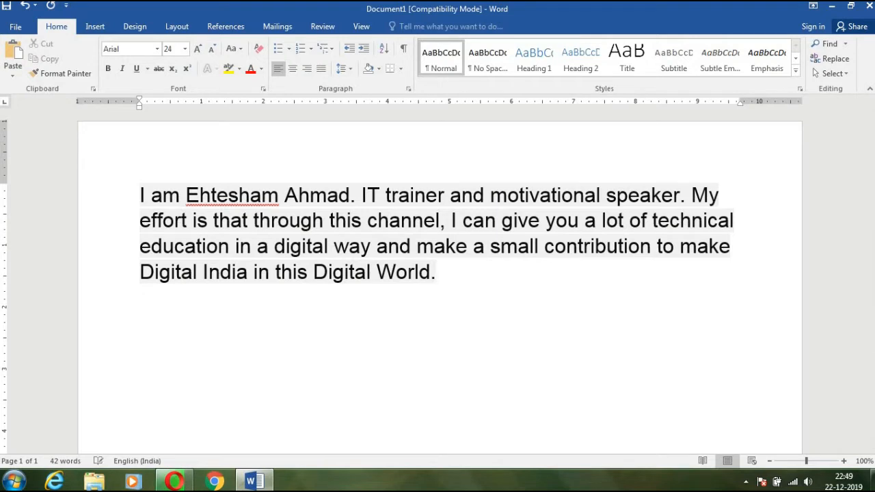
pyautogui.press('Return')
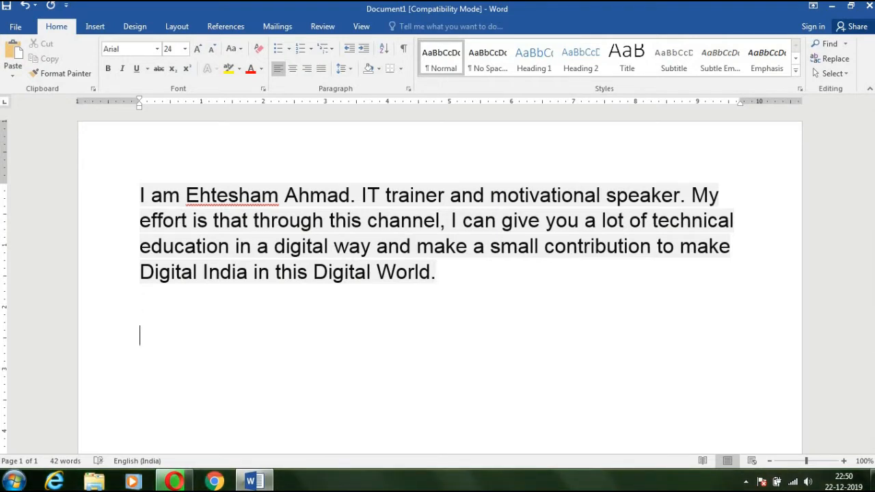
pyautogui.write('Techni')
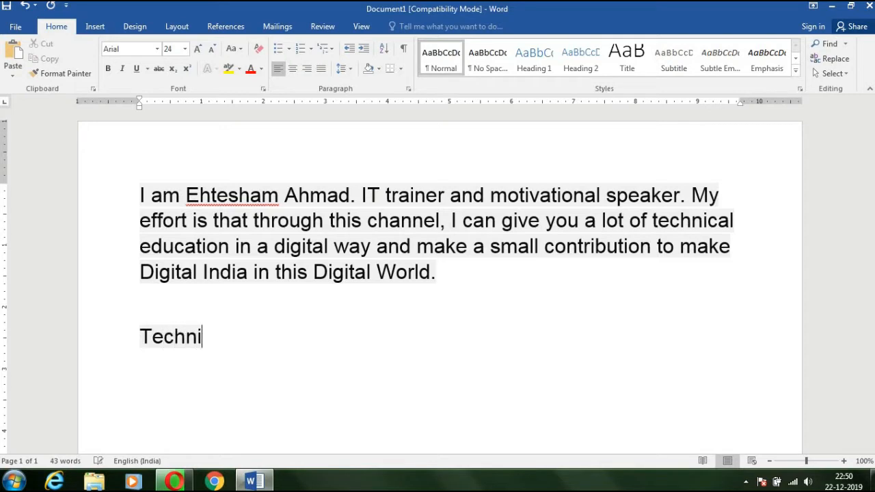
pyautogui.write('cal J')
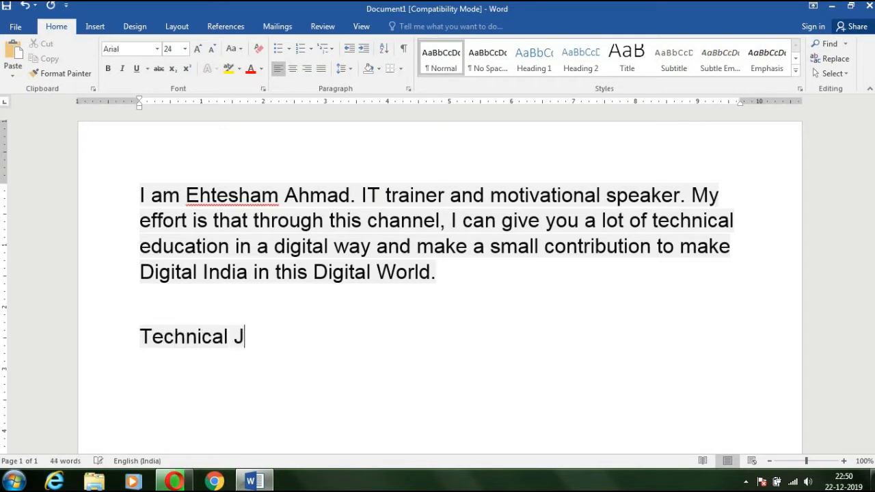
pyautogui.write('azbaaa')
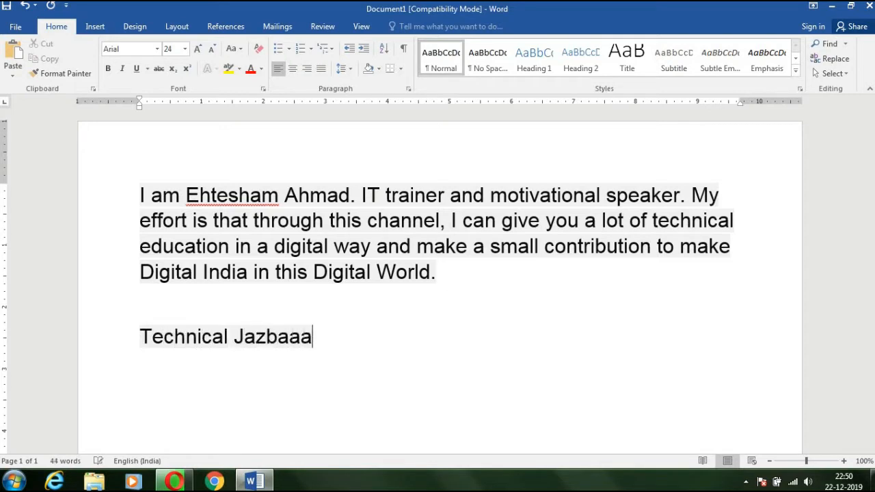
pyautogui.write(' You')
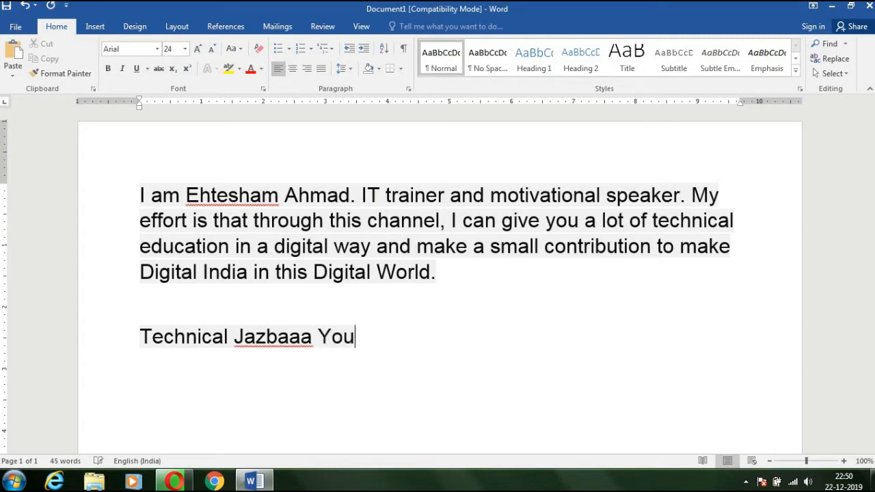
pyautogui.write('tube c')
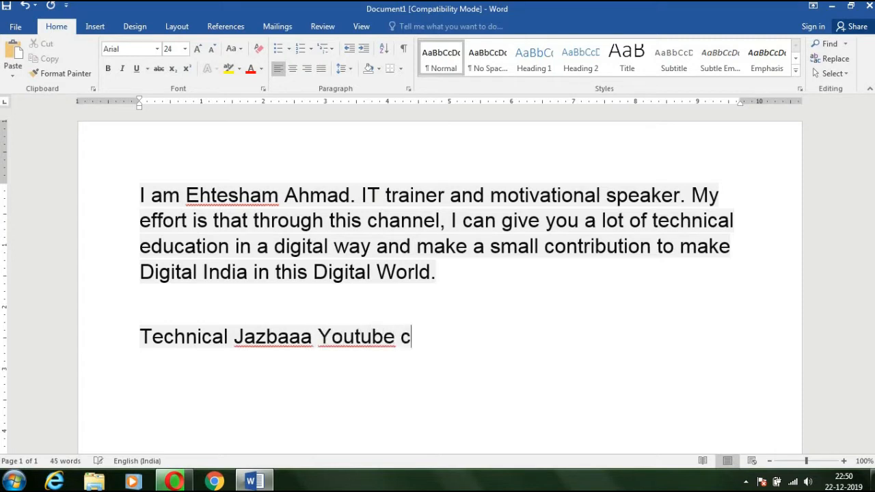
pyautogui.write('han')
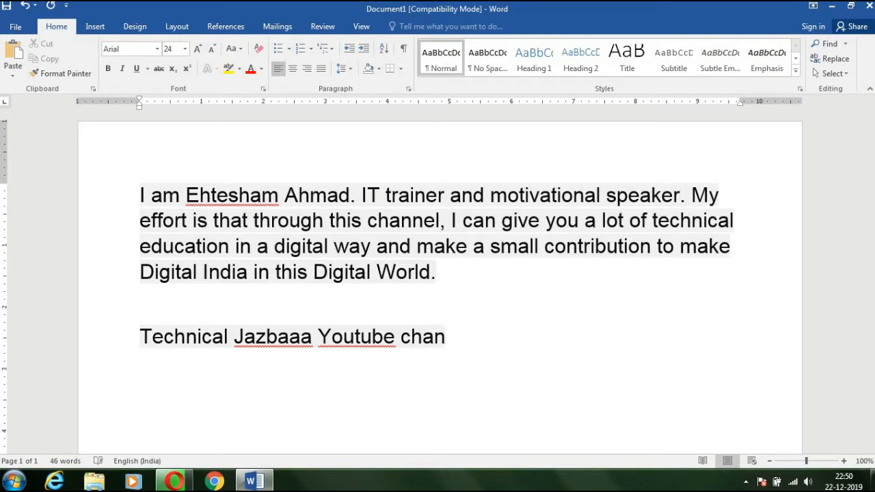
pyautogui.write('nel')
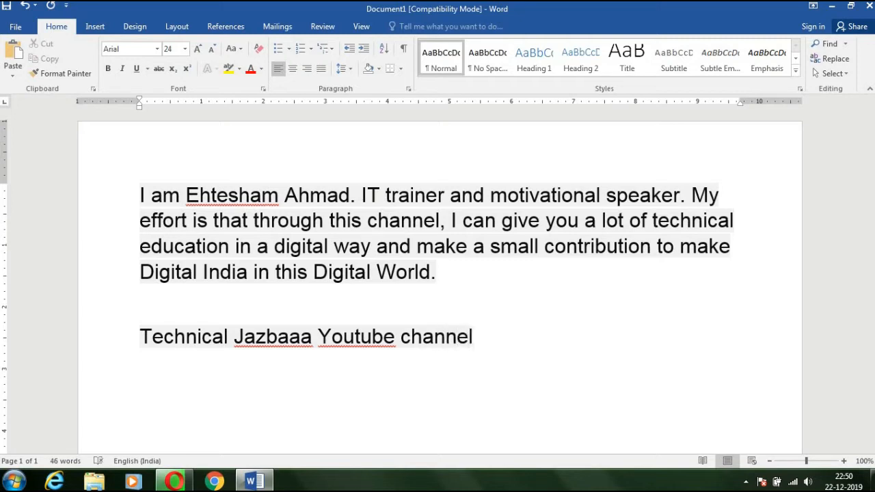
# - Select the whole line "Technical Jazbaaa Youtube channel" and align it to the right
pyautogui.hotkey('ctrl', 'shift', 'Left')
pyautogui.hotkey('ctrl', 'shift', 'Left')
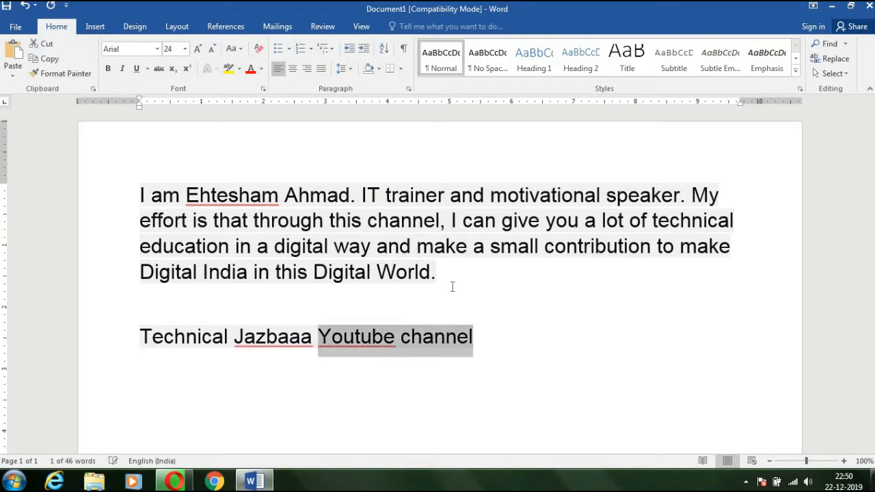
pyautogui.hotkey('ctrl', 'shift', 'Left')
pyautogui.hotkey('ctrl', 'shift', 'Left')
pyautogui.hotkey('ctrl', 'shift', 'Left')
pyautogui.hotkey('ctrl', 'shift', 'Right')
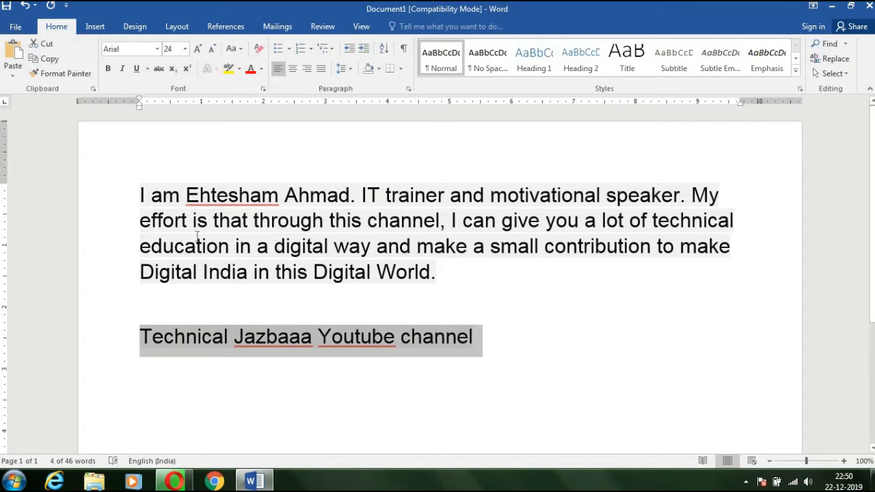
pyautogui.click(157, 49)
pyautogui.click(157, 50)
pyautogui.hotkey('ctrl', 'r')
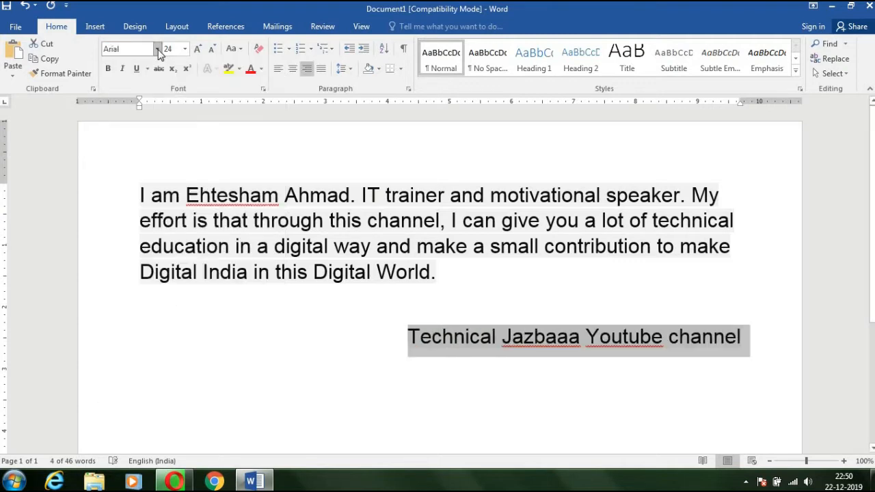
# - Browse the available fonts with live preview on the channel line, from Arial Narrow to DEV005, without applying one
pyautogui.click(157, 49)
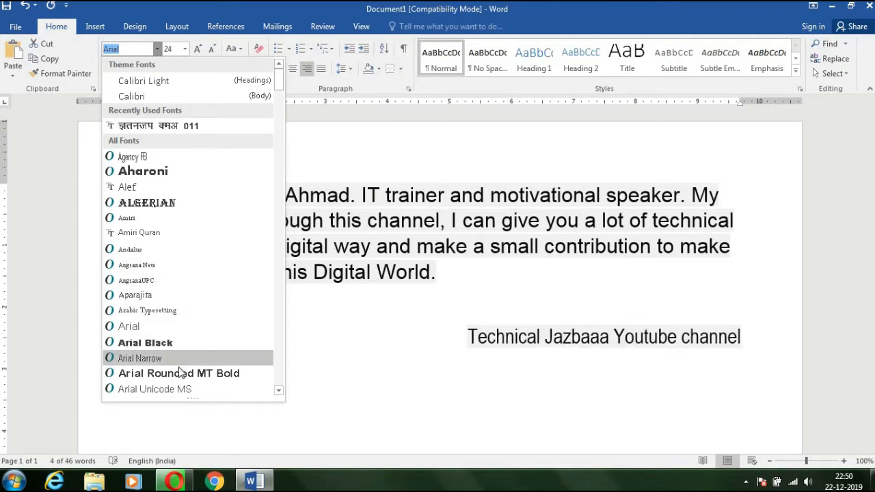
pyautogui.scroll(-1, 183, 377)
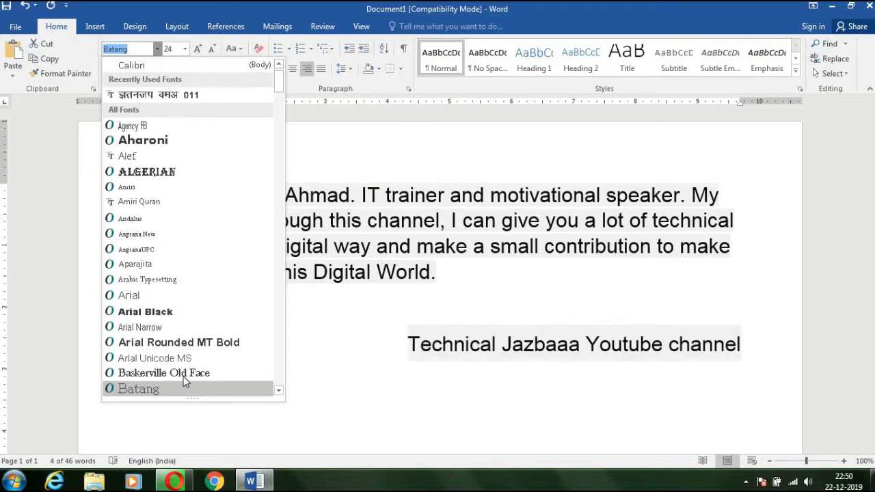
pyautogui.scroll(-15, 183, 377)
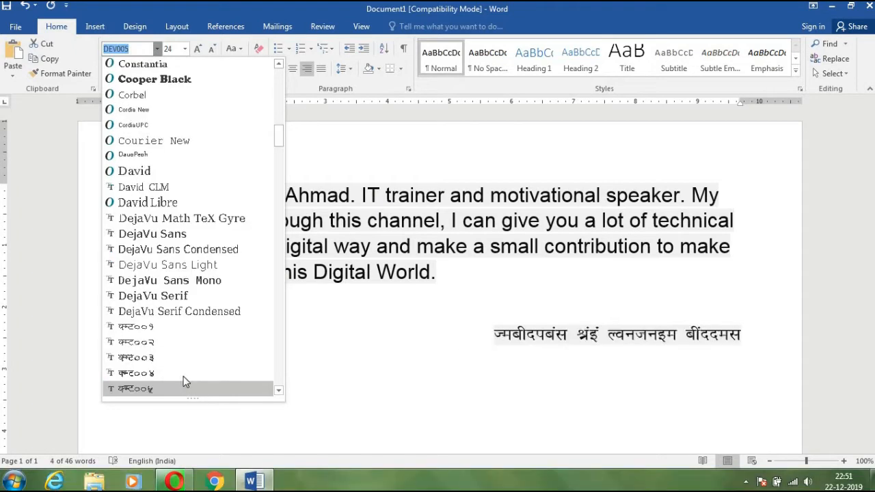
pyautogui.click(758, 344)
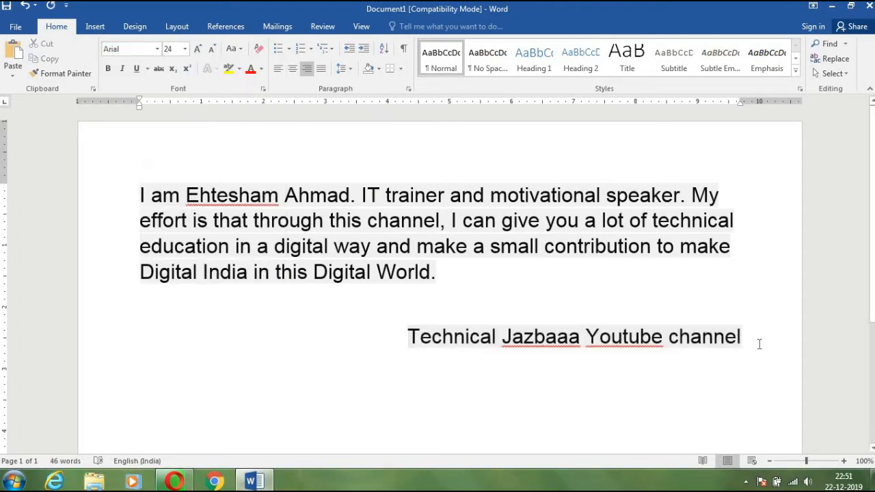
# - Add a new line below the channel line in the Kruti Dev 011 font reading "टेकनिकल जज़बा"
pyautogui.press('Return')
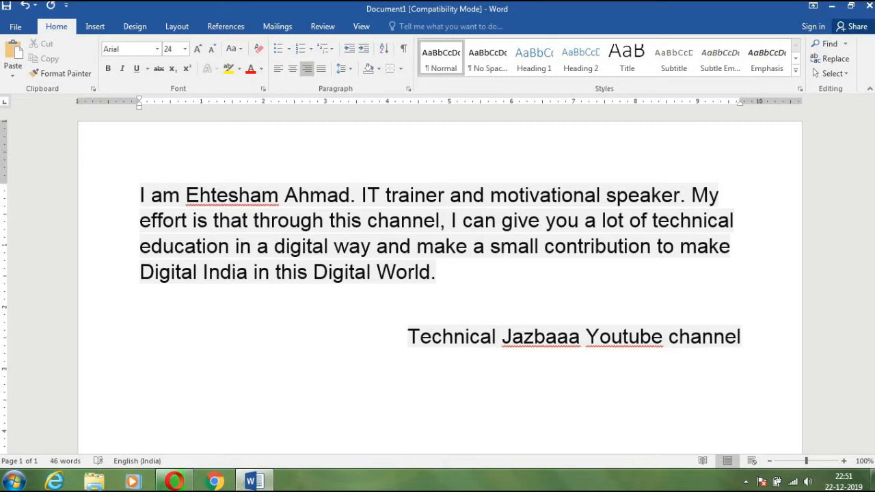
pyautogui.write('Vsd')
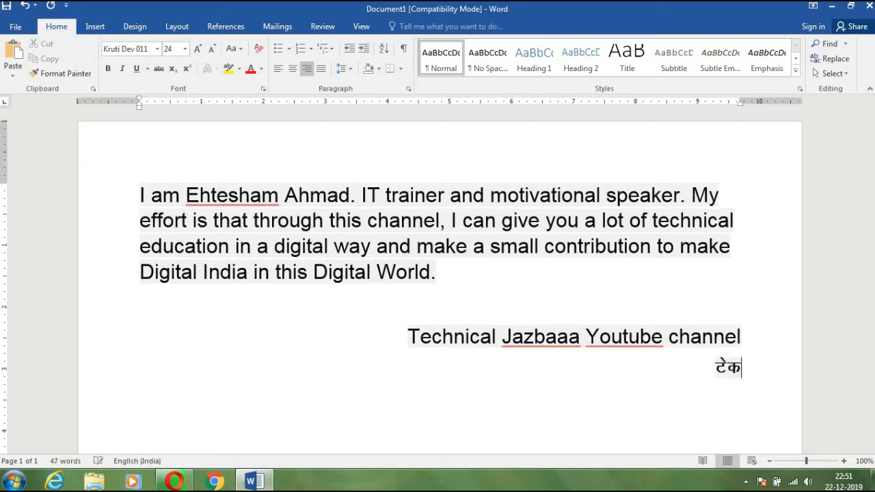
pyautogui.write('fudy ')
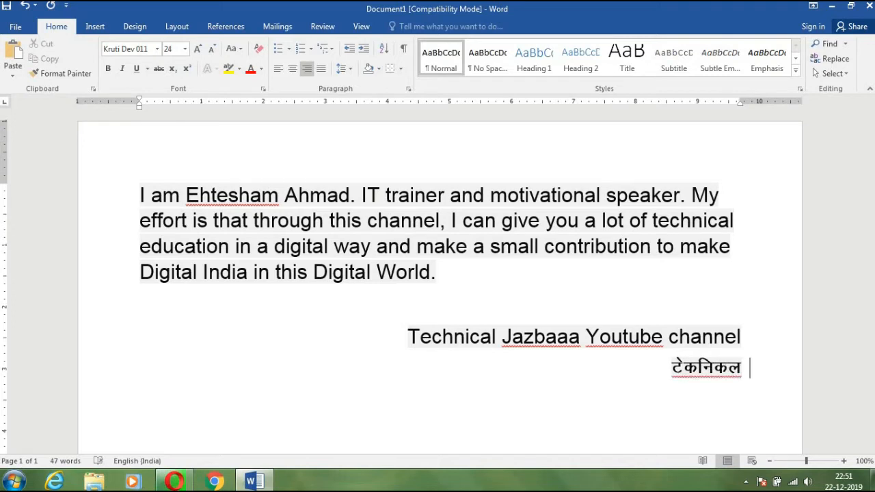
pyautogui.write('tt+ck')
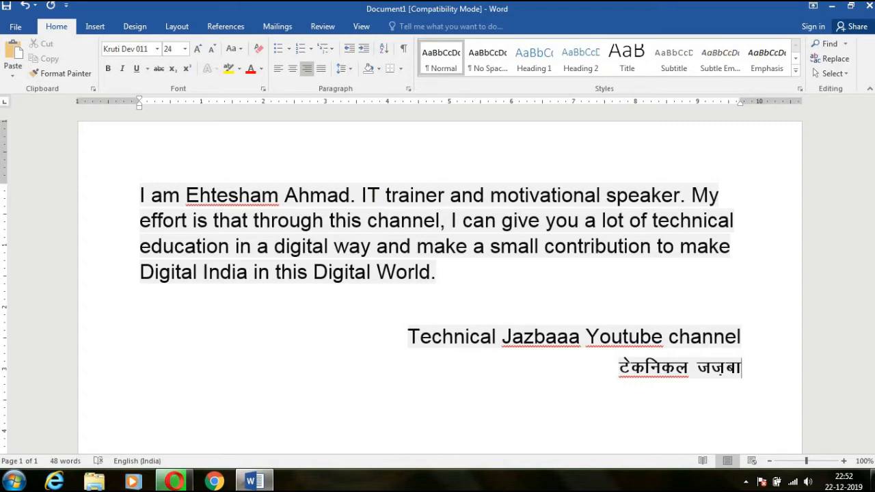
# - Look through the list of available fonts, past the Kruti Dev family to the Source Serif Pro fonts
pyautogui.click(157, 50)
pyautogui.scroll(-20, 279, 85)
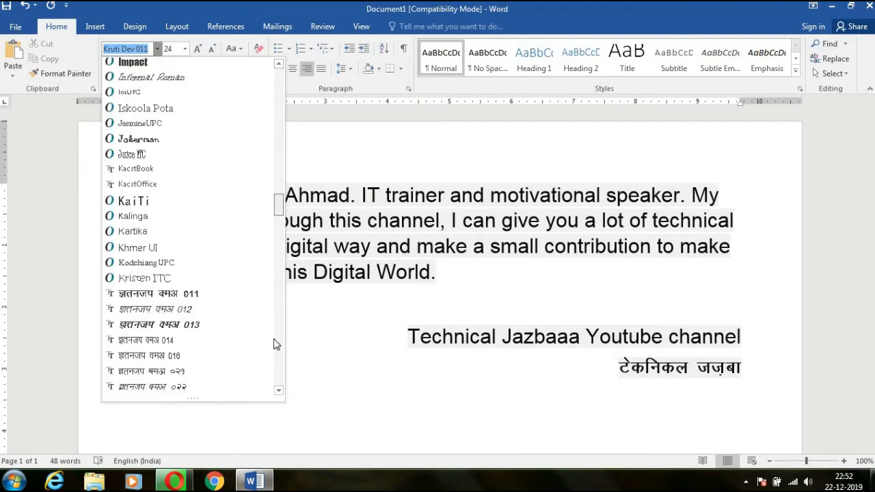
pyautogui.scroll(-20, 280, 218)
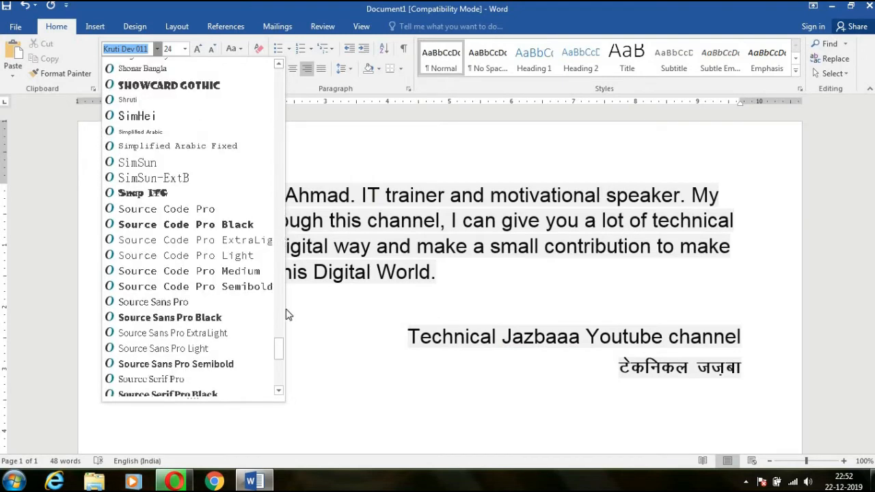
pyautogui.click(714, 346)
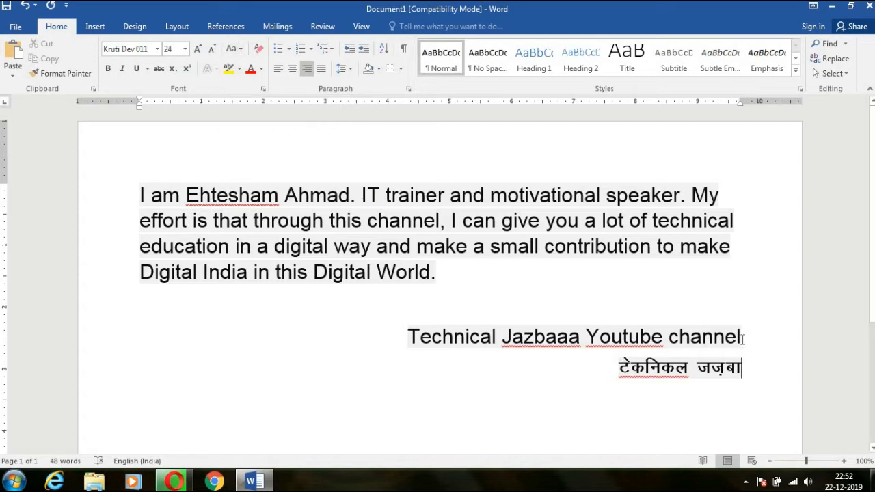
# - Align the line "Technical Jazbaaa Youtube channel" to the left and apply sentence case to it
pyautogui.moveTo(743, 340); pyautogui.dragTo(418, 345)
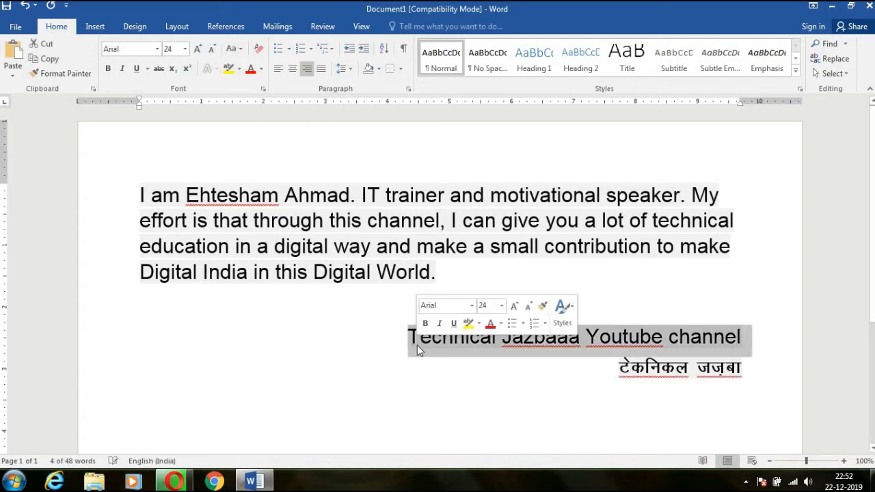
pyautogui.hotkey('ctrl', 'l')
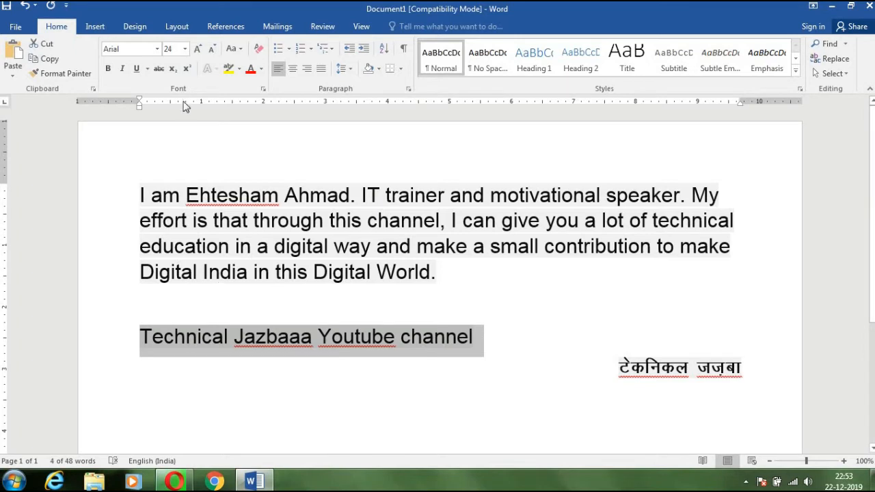
pyautogui.click(237, 50)
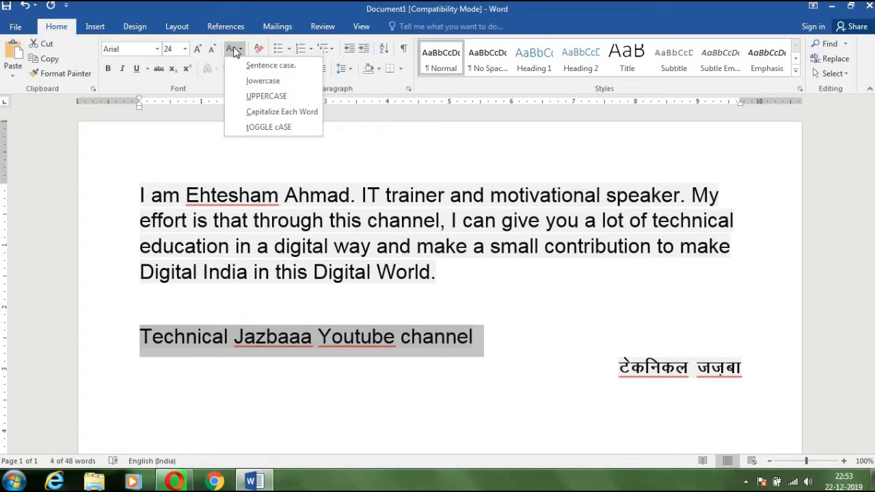
pyautogui.click(275, 65)
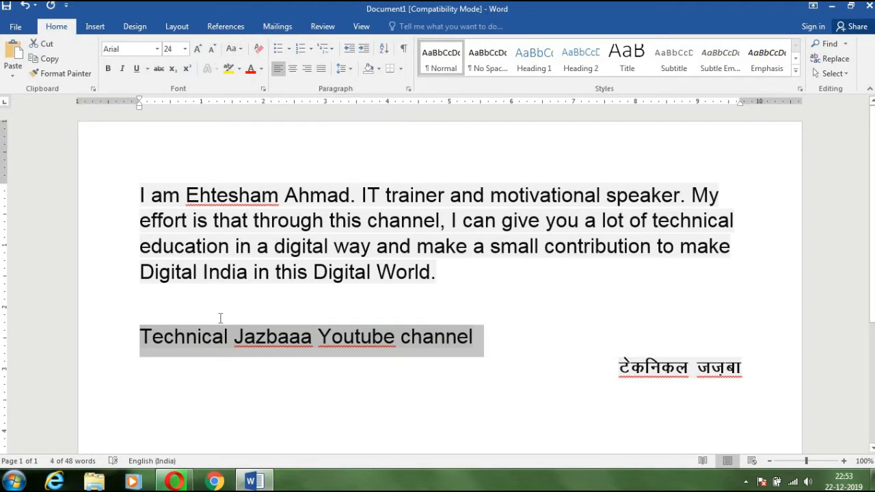
# - Reselect the whole channel line and change its case to lowercase, followed by UPPERCASE
pyautogui.click(241, 343)
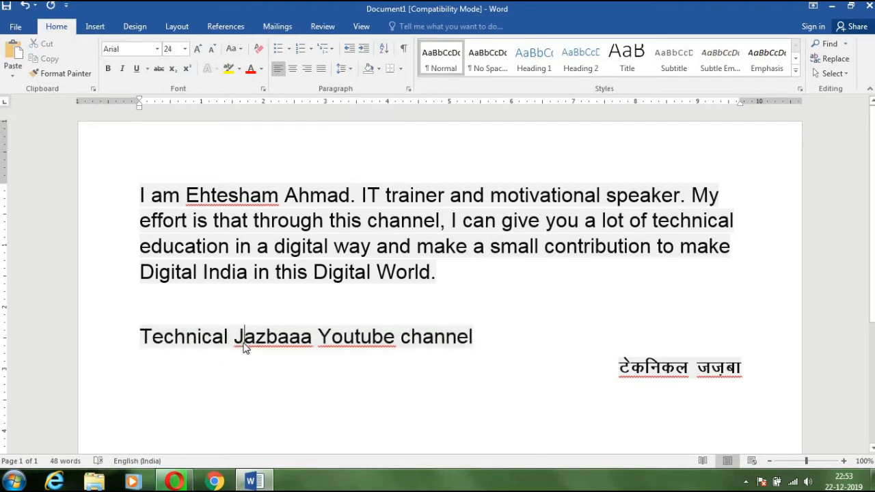
pyautogui.click(111, 340)
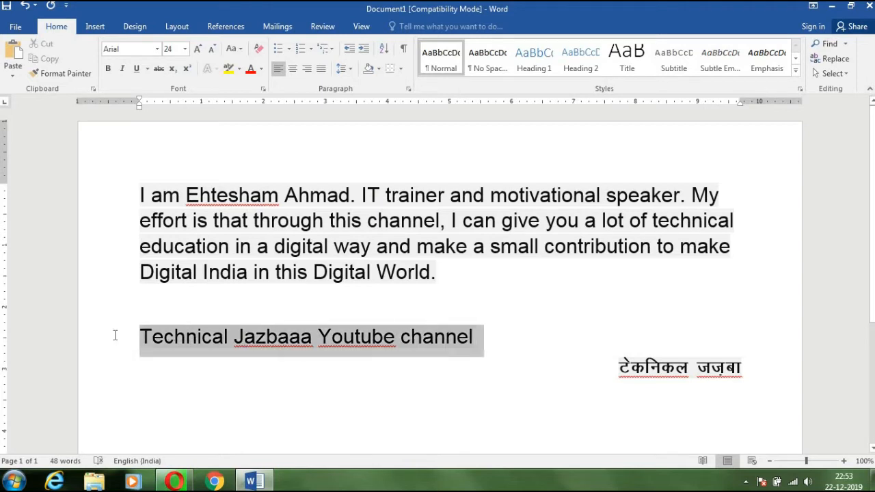
pyautogui.click(236, 51)
pyautogui.click(263, 81)
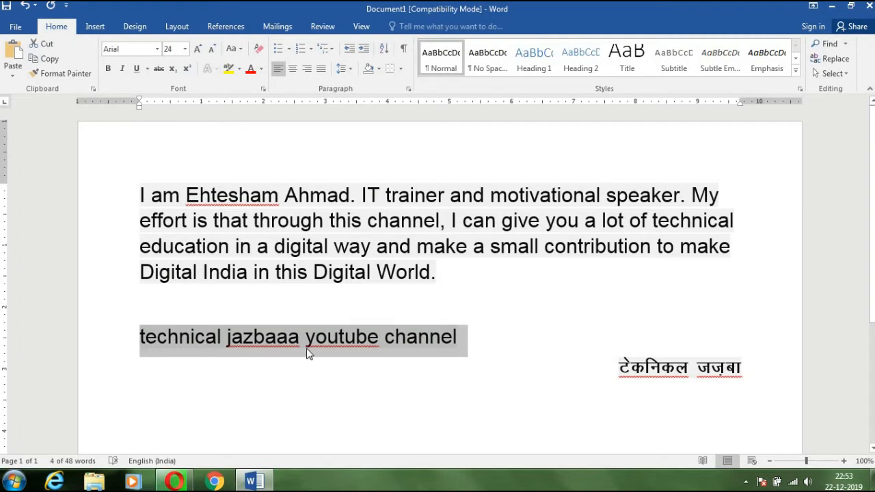
pyautogui.click(242, 49)
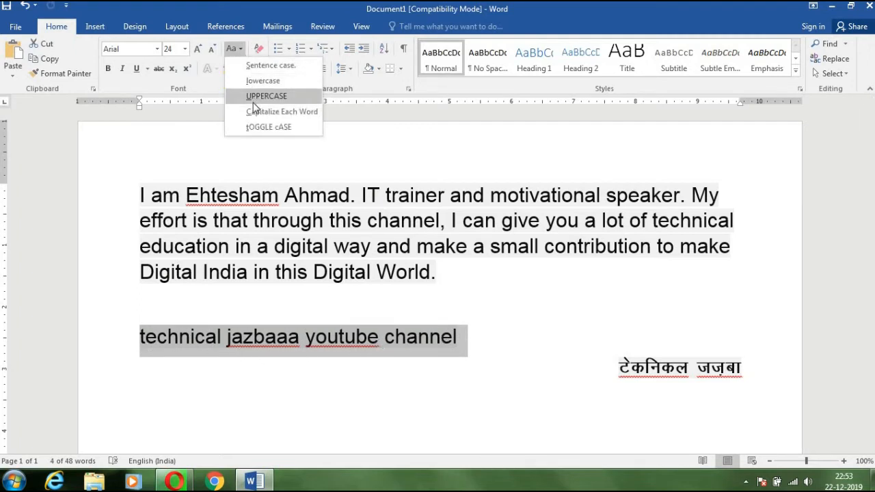
pyautogui.click(266, 96)
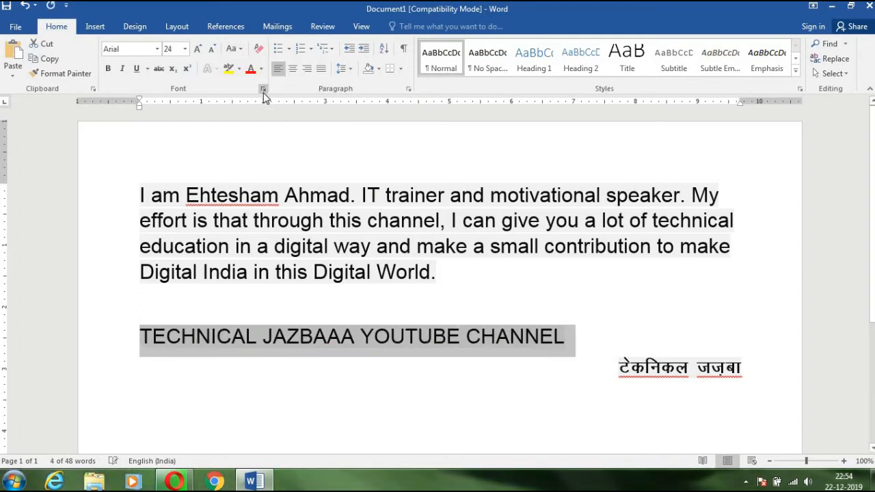
# - Convert the channel line to sentence case, followed by the Capitalize Each Word case
pyautogui.click(234, 52)
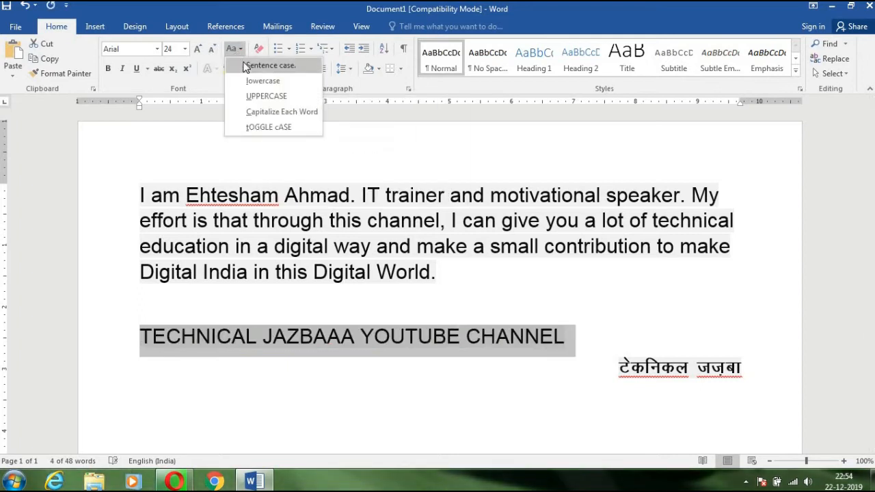
pyautogui.click(248, 66)
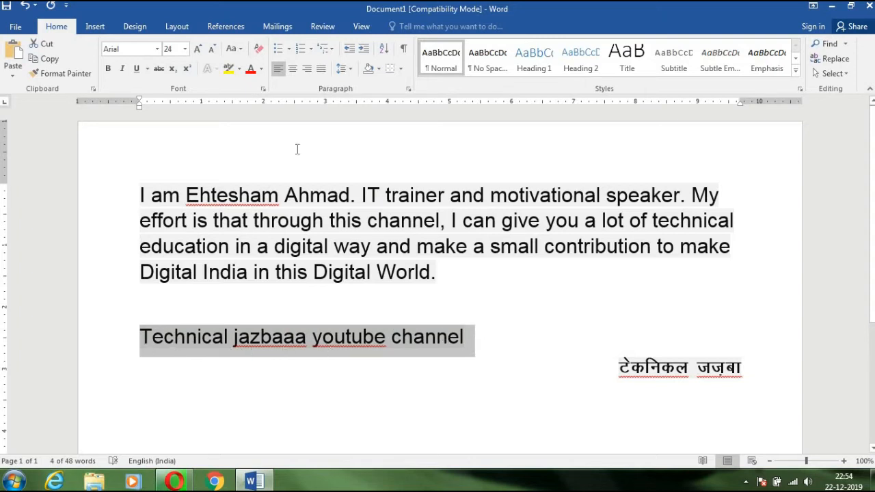
pyautogui.click(233, 49)
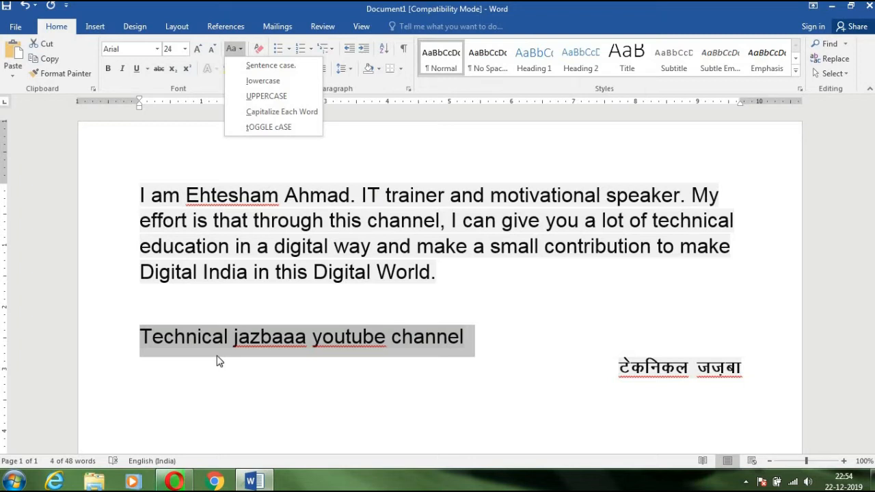
pyautogui.click(159, 343)
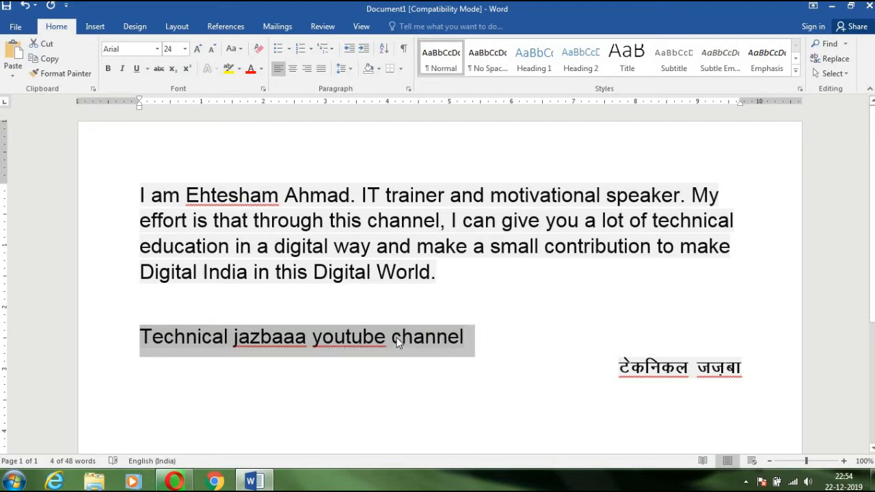
pyautogui.click(233, 48)
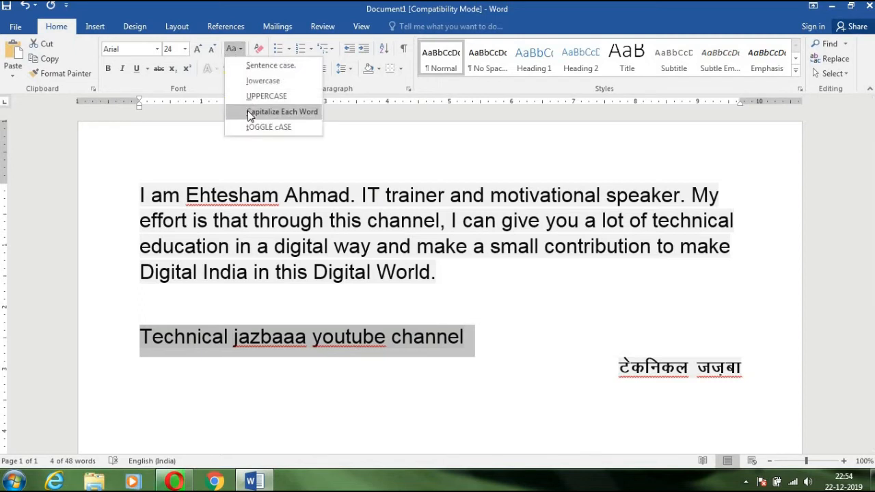
pyautogui.click(286, 111)
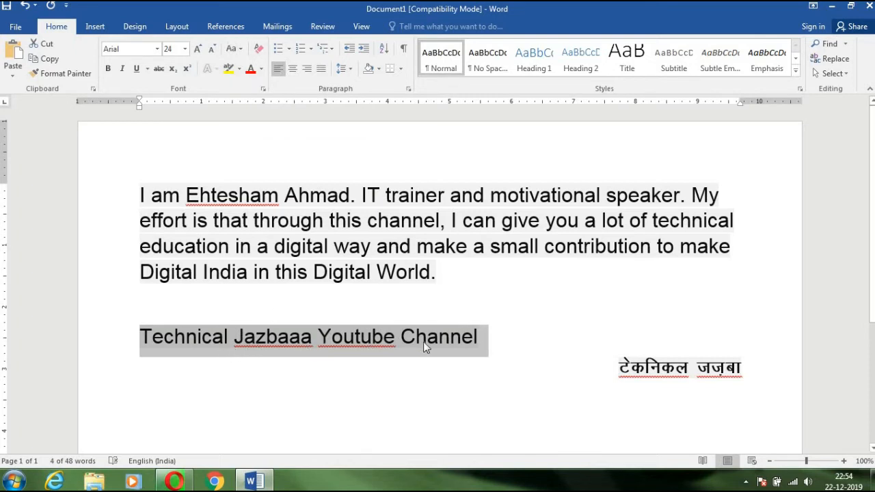
# - Apply toggle case to the channel line and return it to Capitalize Each Word
pyautogui.click(239, 50)
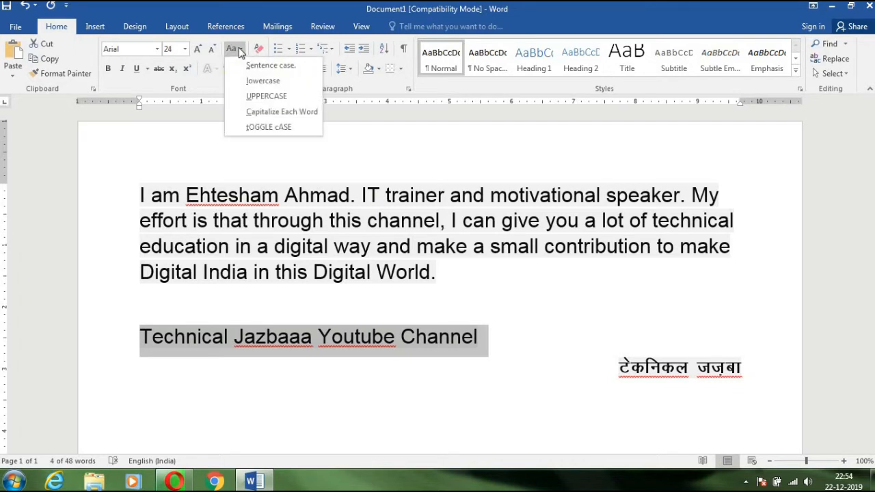
pyautogui.click(267, 130)
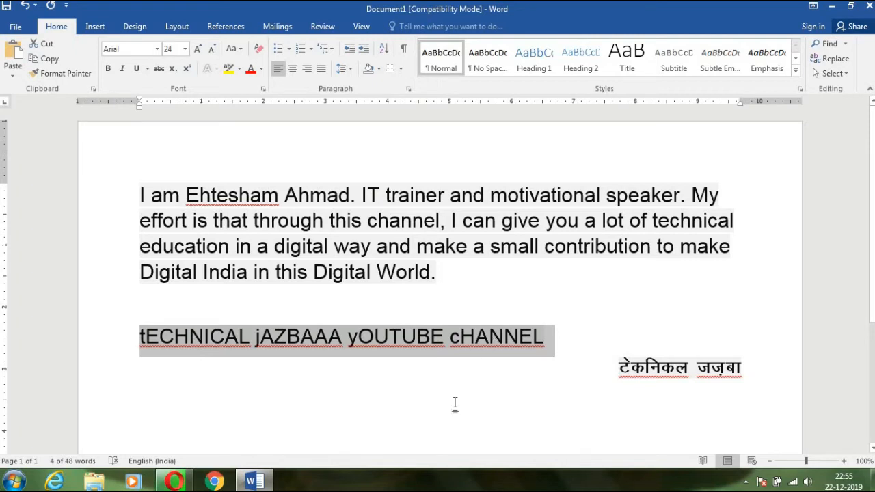
pyautogui.click(242, 49)
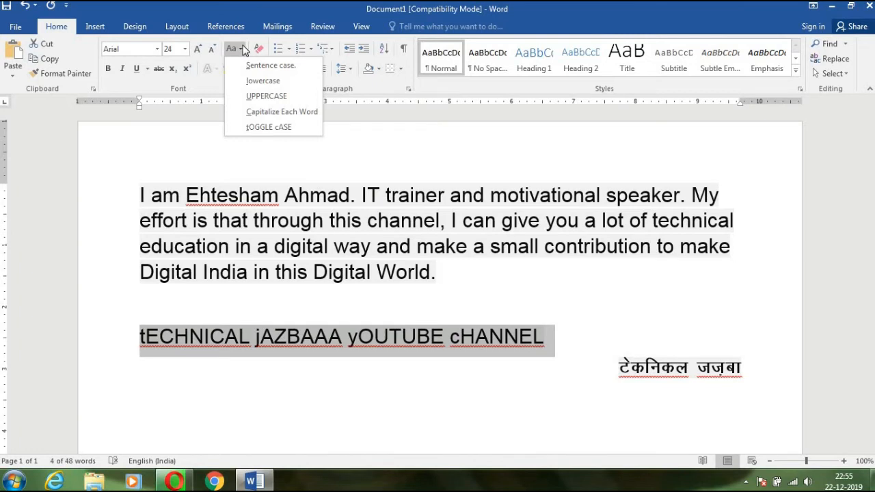
pyautogui.click(266, 112)
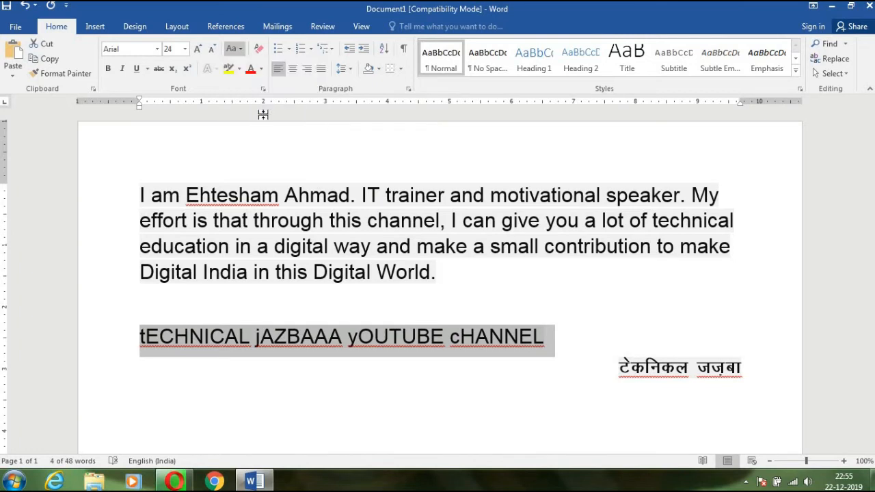
pyautogui.click(476, 344)
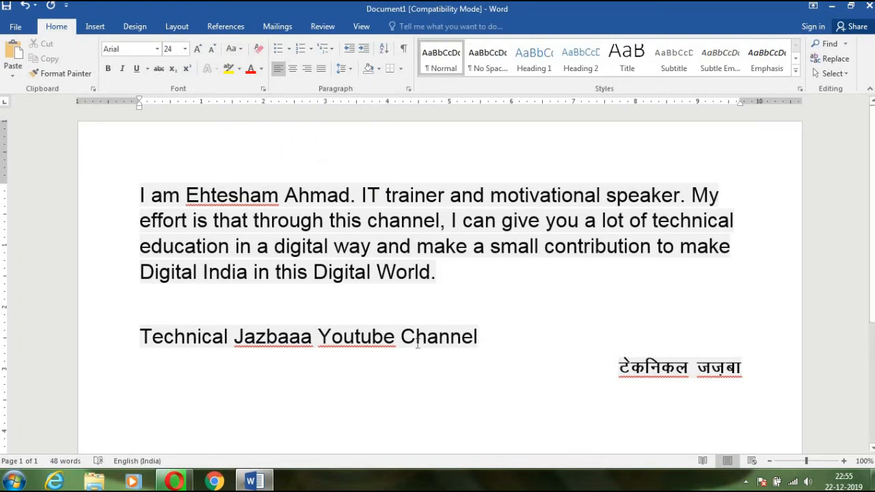
# - Format the whole line "Technical Jazbaaa Youtube Channel" as bold and italic with a wavy underline
pyautogui.moveTo(478, 336); pyautogui.dragTo(135, 308)
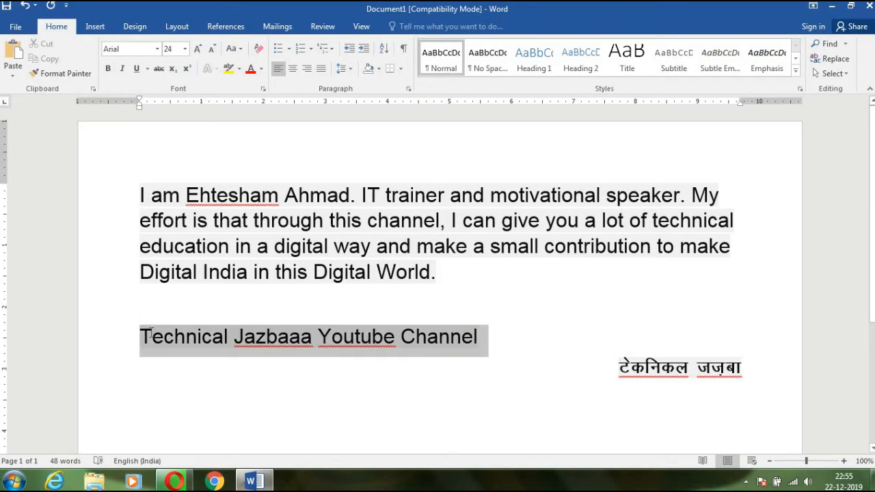
pyautogui.click(107, 69)
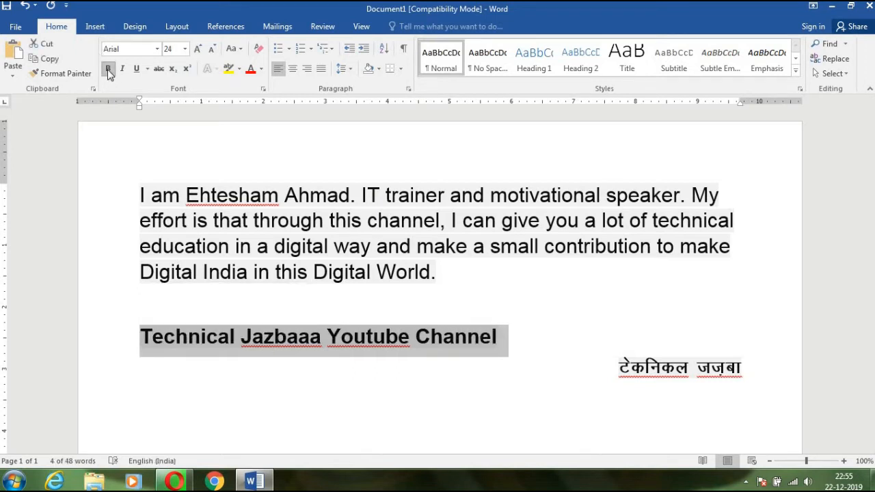
pyautogui.click(122, 70)
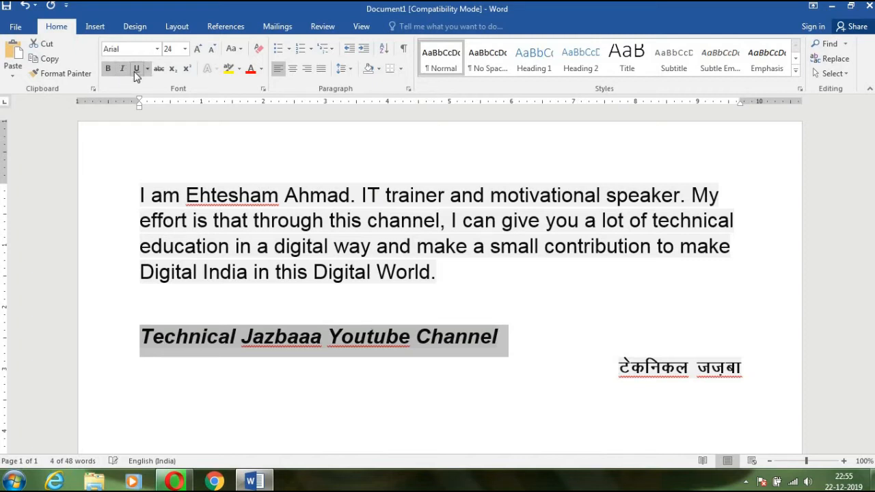
pyautogui.click(136, 70)
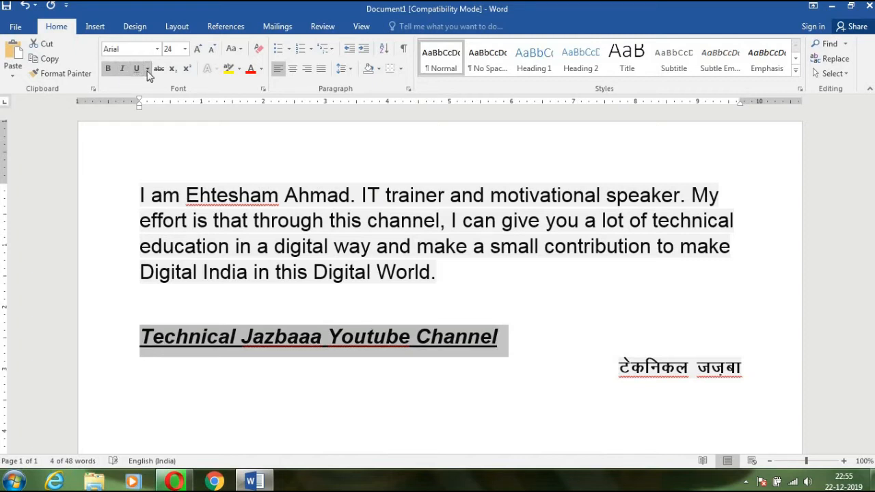
pyautogui.click(147, 69)
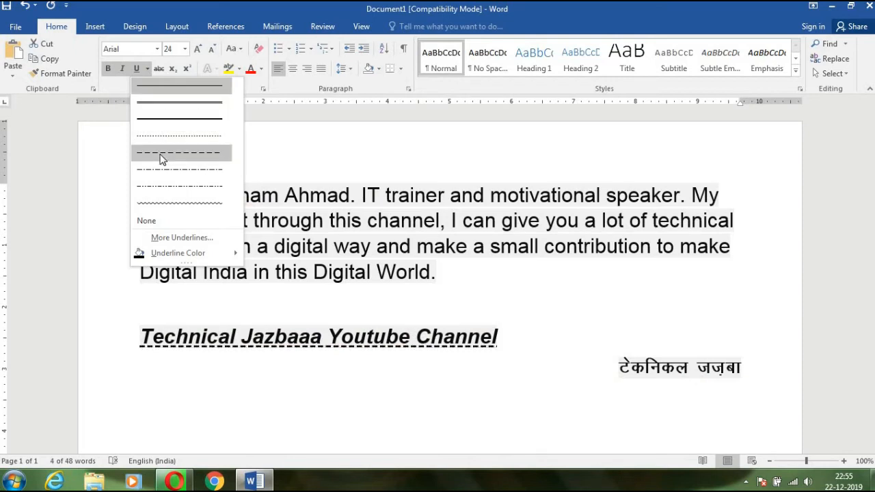
pyautogui.click(162, 203)
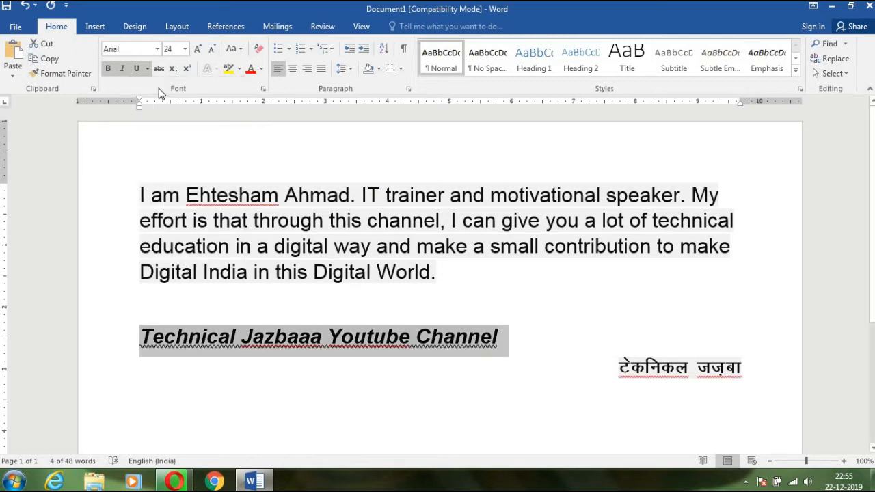
# - Look at the additional underline options for the channel line in the Font dialog, and close it without changes
pyautogui.click(147, 69)
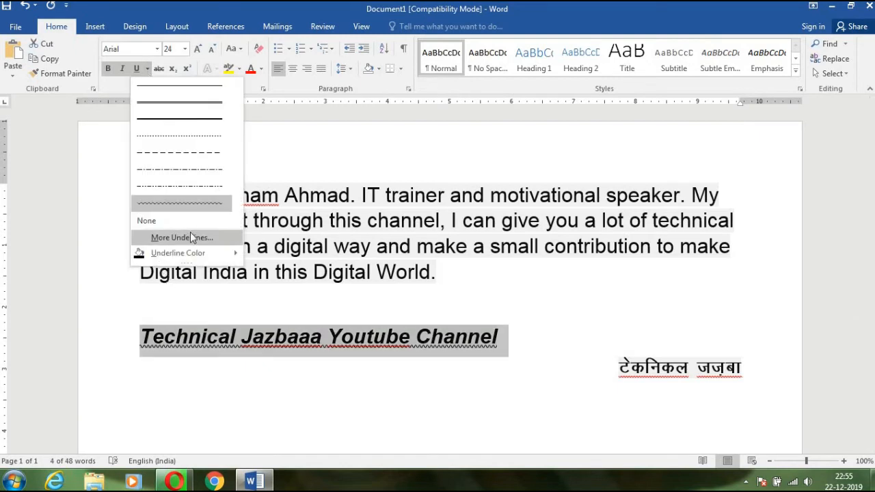
pyautogui.moveTo(192, 255)
pyautogui.click(181, 238)
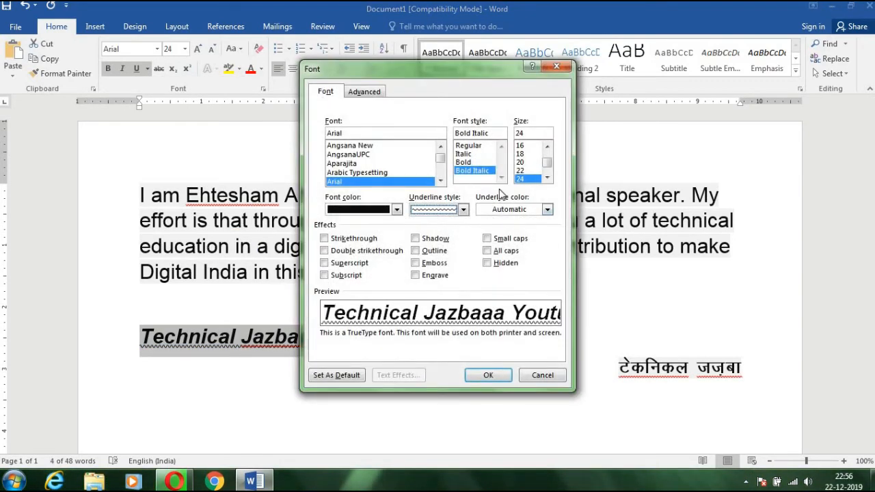
pyautogui.click(464, 211)
pyautogui.click(463, 211)
pyautogui.click(556, 66)
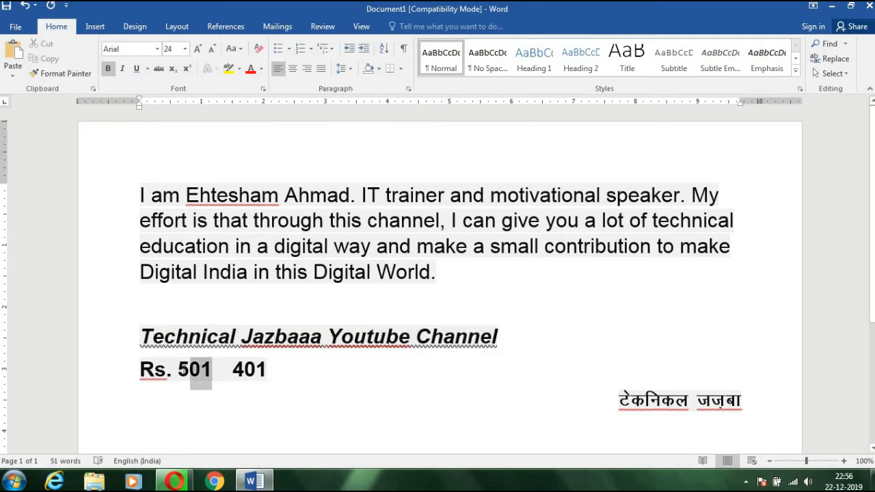
# - Apply strikethrough to the amount 501 in the "Rs. 501 401" line
pyautogui.hotkey('shift', 'Left')
pyautogui.hotkey('shift', 'Left')
pyautogui.hotkey('shift', 'Left')
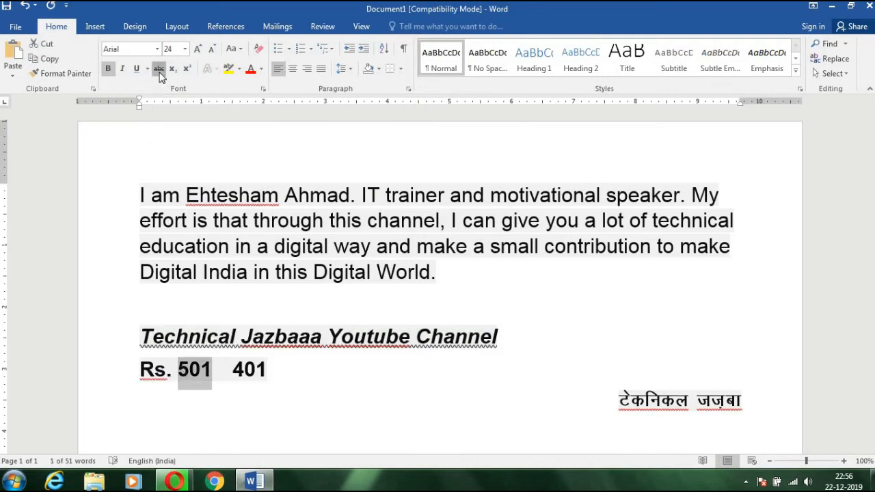
pyautogui.click(159, 69)
pyautogui.click(273, 393)
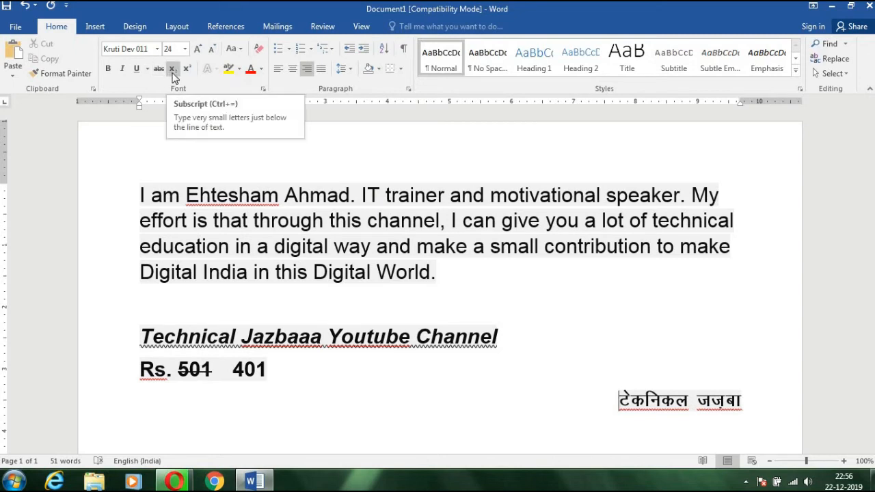
# - Add the text "H2O" below the "Rs. 501 401" line, leaving one blank line between them
pyautogui.click(302, 378)
pyautogui.press('Return')
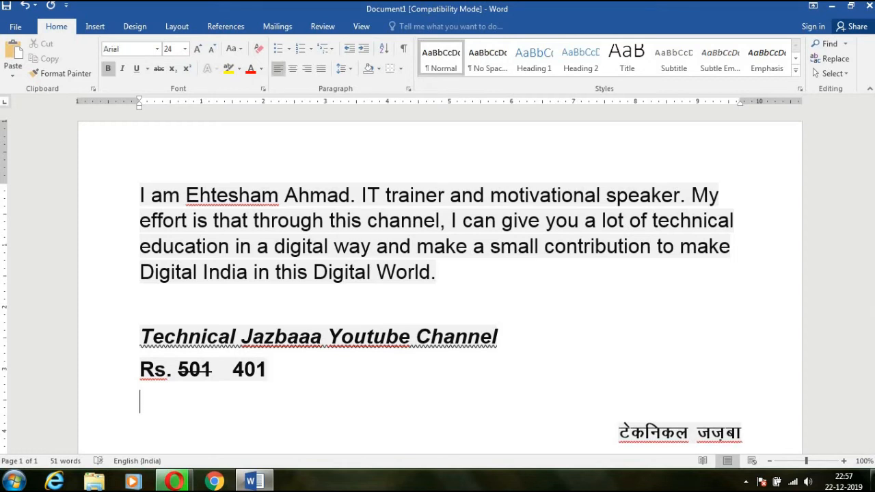
pyautogui.press('Return')
pyautogui.write('H')
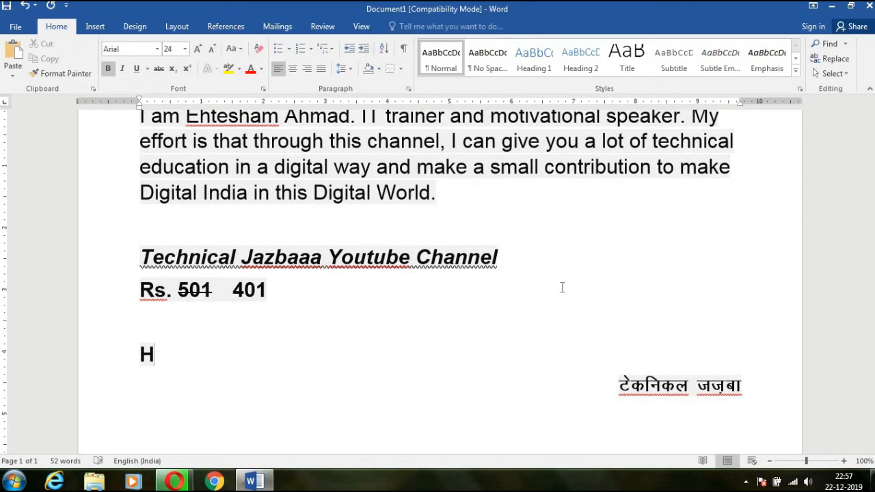
pyautogui.write('2O')
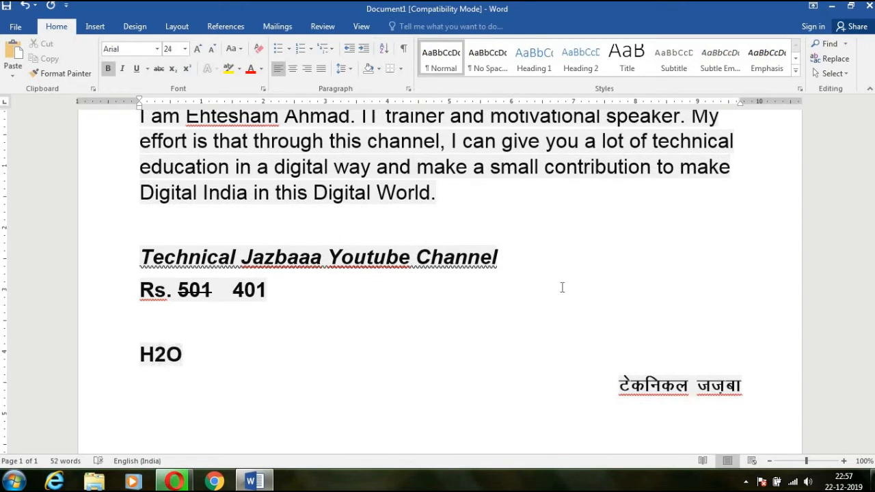
# - Make the 2 in "H2O" subscript and place the cursor after the formula
pyautogui.hotkey('shift', 'Left')
pyautogui.press('Left')
pyautogui.hotkey('shift', 'Left')
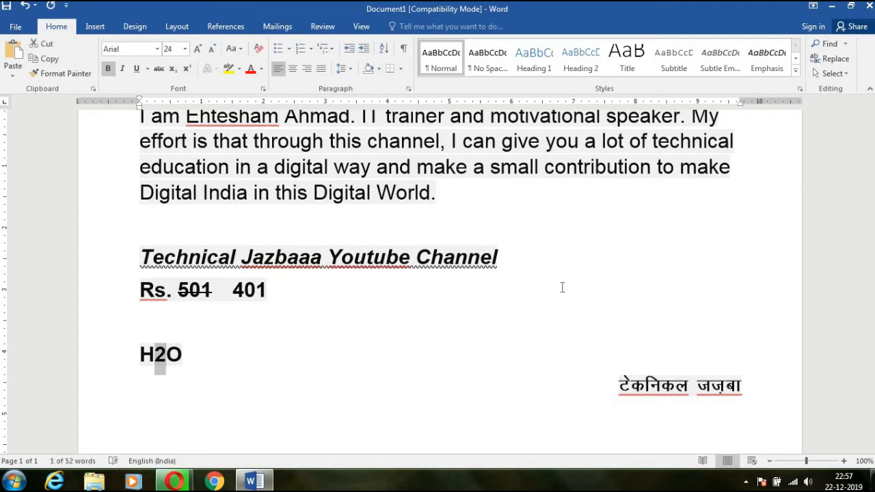
pyautogui.click(175, 69)
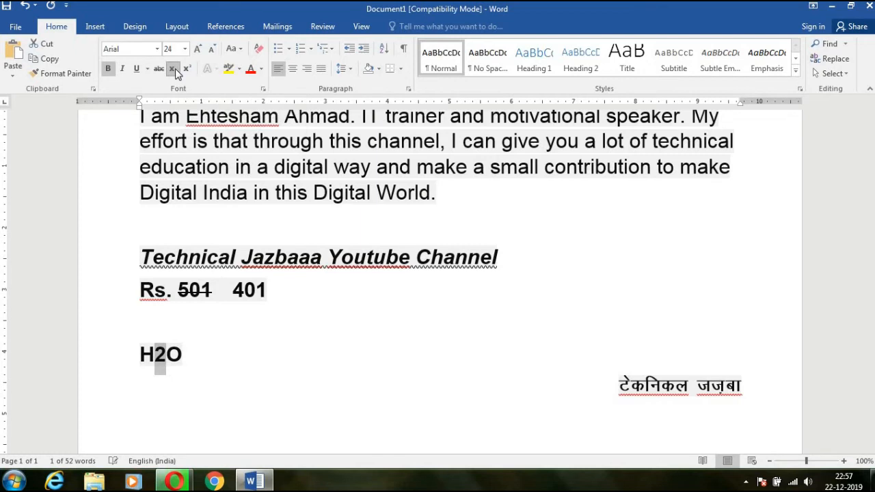
pyautogui.click(188, 360)
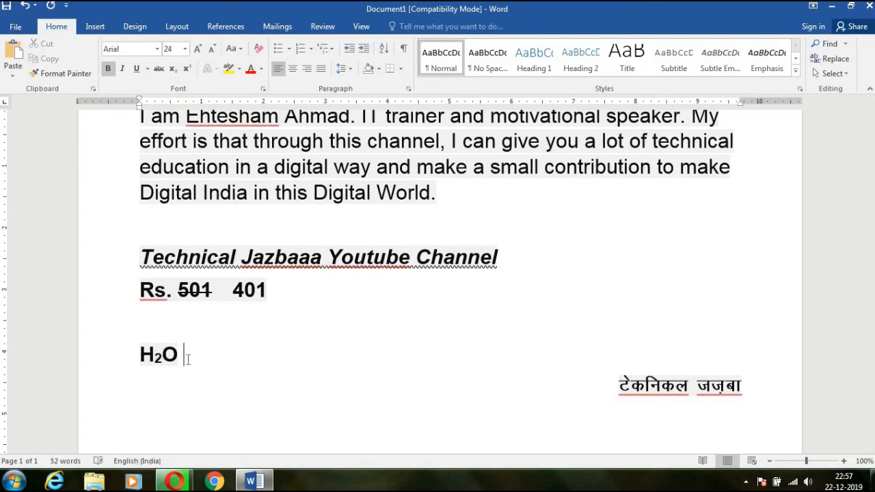
# - Add the formula "S2HO4" after H₂O on the same line, with the 2 and the 4 as subscripts
pyautogui.write('S')
pyautogui.click(172, 69)
pyautogui.write('2')
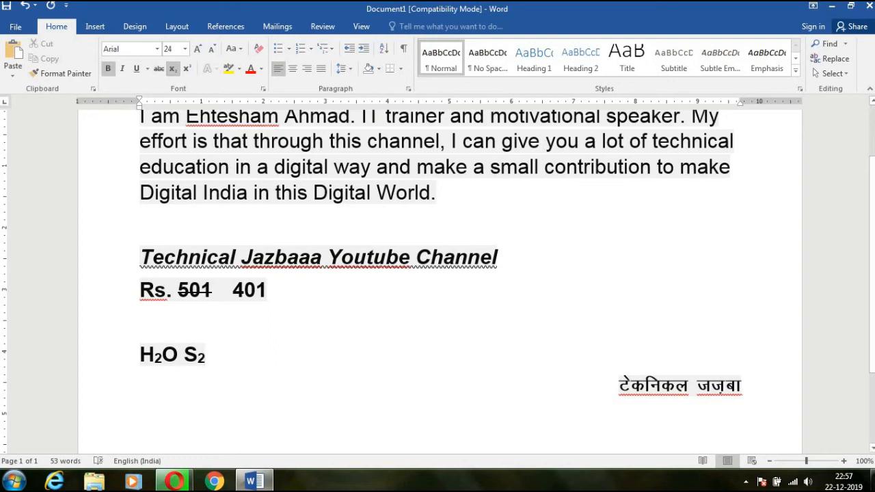
pyautogui.write('h')
pyautogui.press('BackSpace')
pyautogui.write('H')
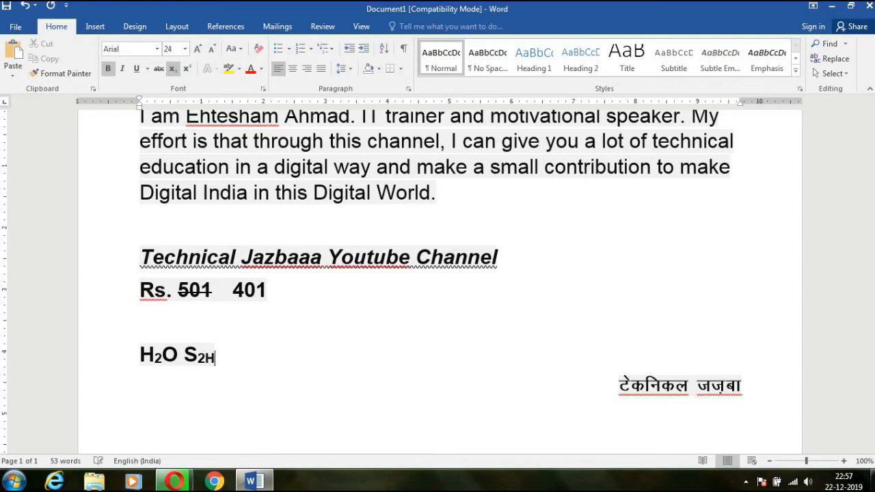
pyautogui.press('BackSpace')
pyautogui.click(172, 68)
pyautogui.write('H')
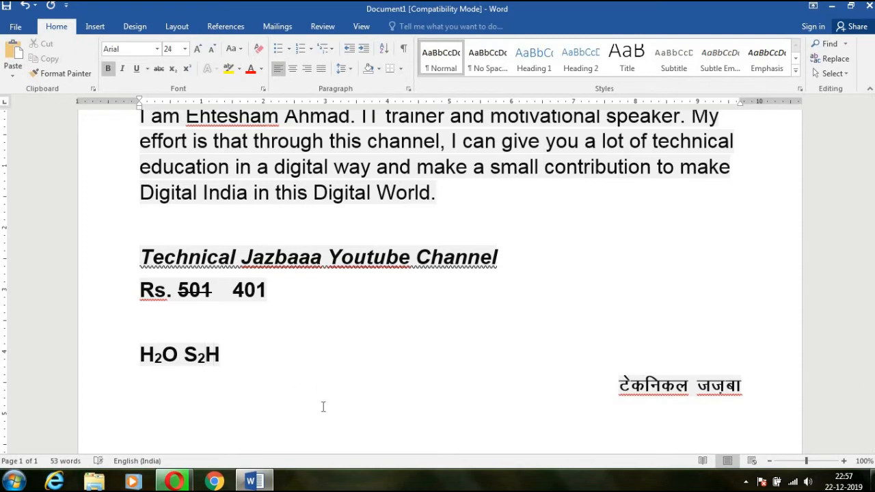
pyautogui.write('O')
pyautogui.click(172, 68)
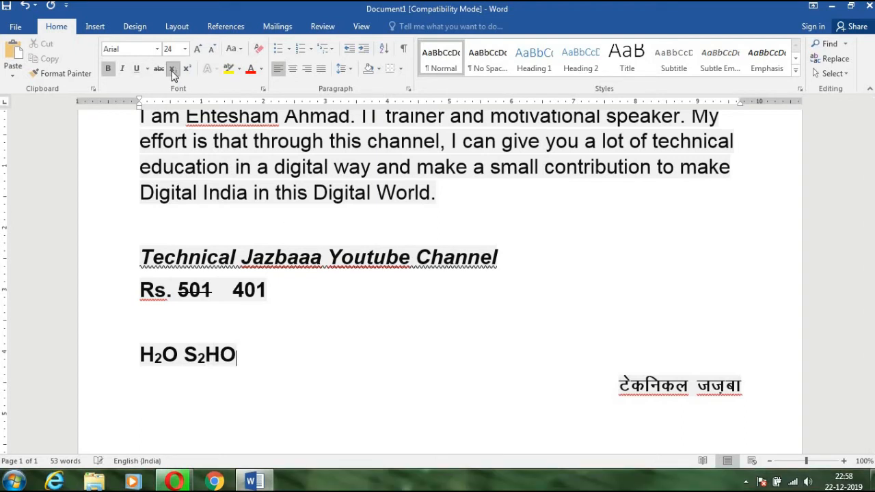
pyautogui.write('3')
pyautogui.press('BackSpace')
pyautogui.write('4')
pyautogui.click(174, 70)
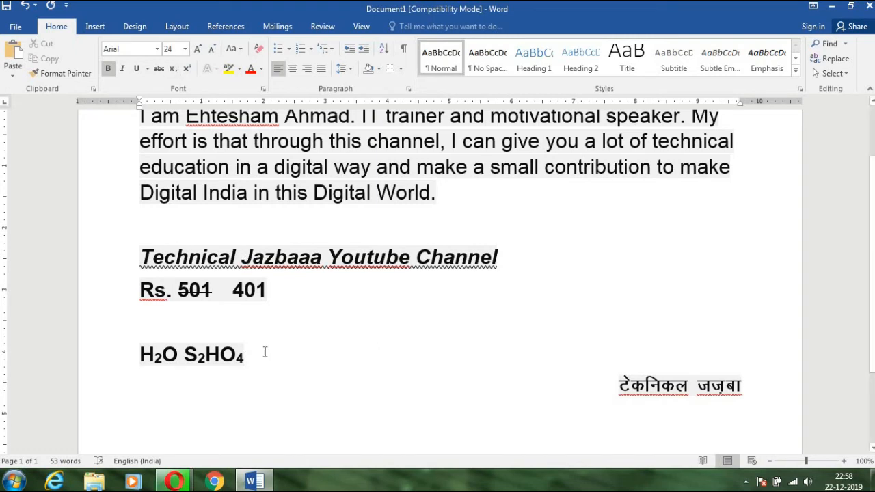
# - Add "5" with a superscript 2 on a new line below the chemical formulas
pyautogui.press('Return')
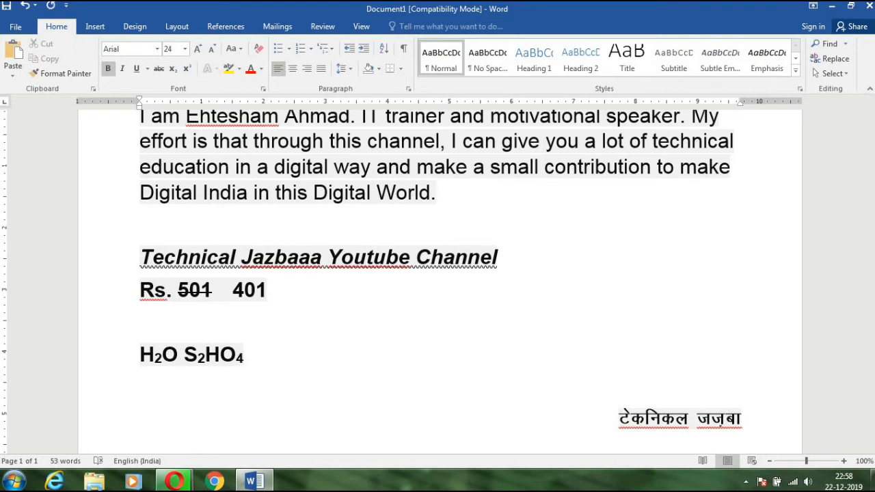
pyautogui.write('5')
pyautogui.click(187, 69)
pyautogui.write('2')
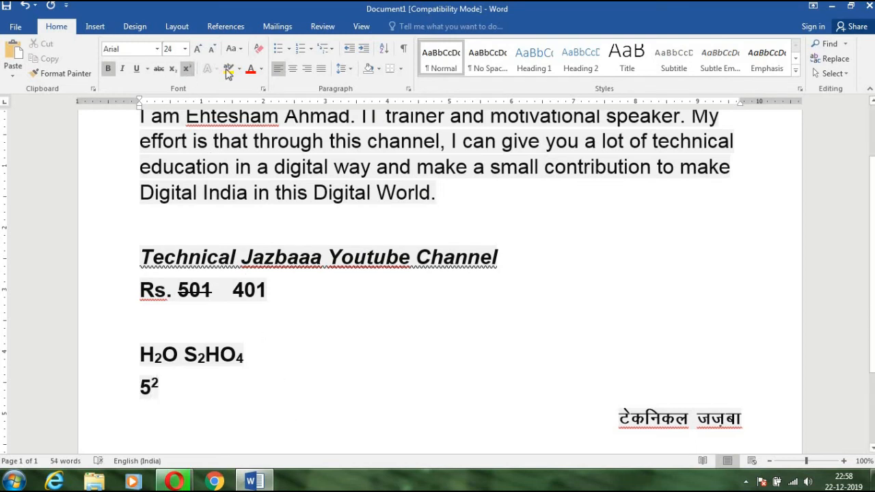
pyautogui.click(188, 69)
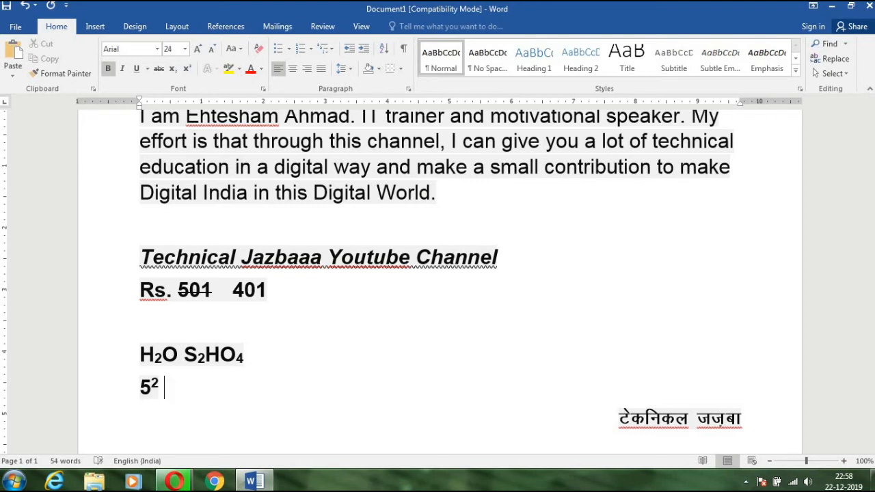
# - Add "(a+b)" with a superscript 2 after 5² on the same line
pyautogui.write('(a')
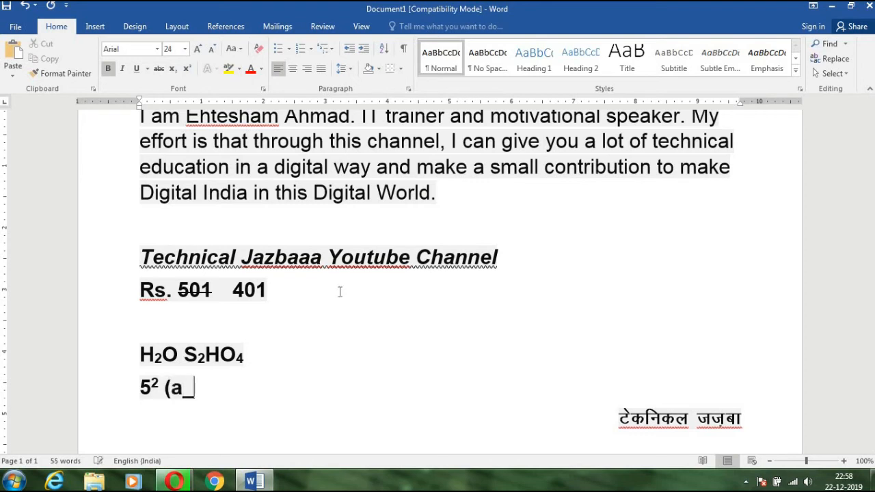
pyautogui.write('+b')
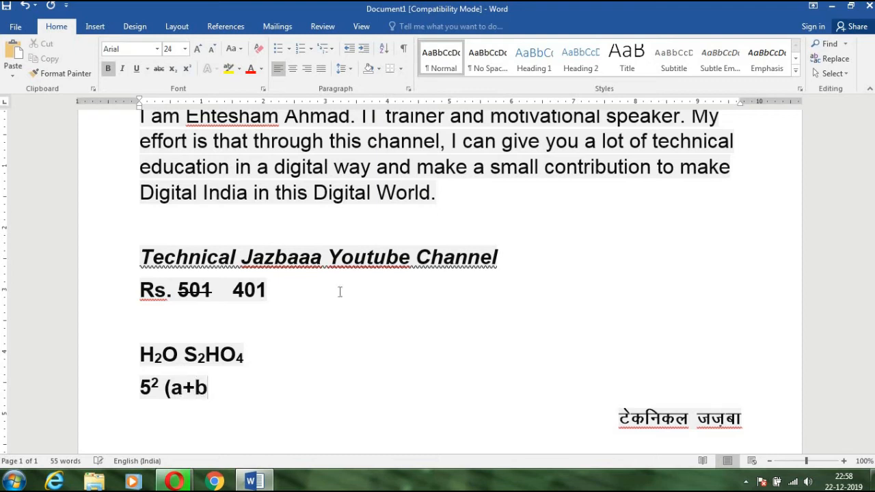
pyautogui.write(')')
pyautogui.click(188, 68)
pyautogui.write('2')
pyautogui.click(188, 68)
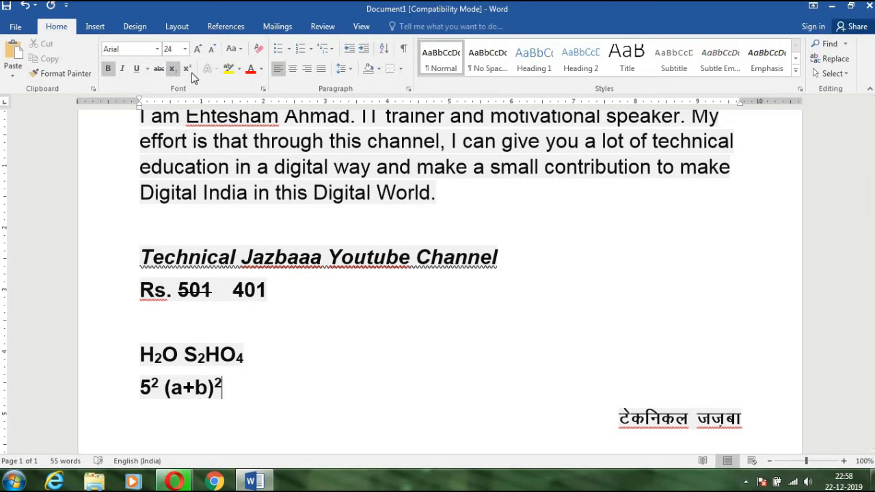
# - Highlight the person's full name in the opening sentence of the paragraph in yellow
pyautogui.click(239, 70)
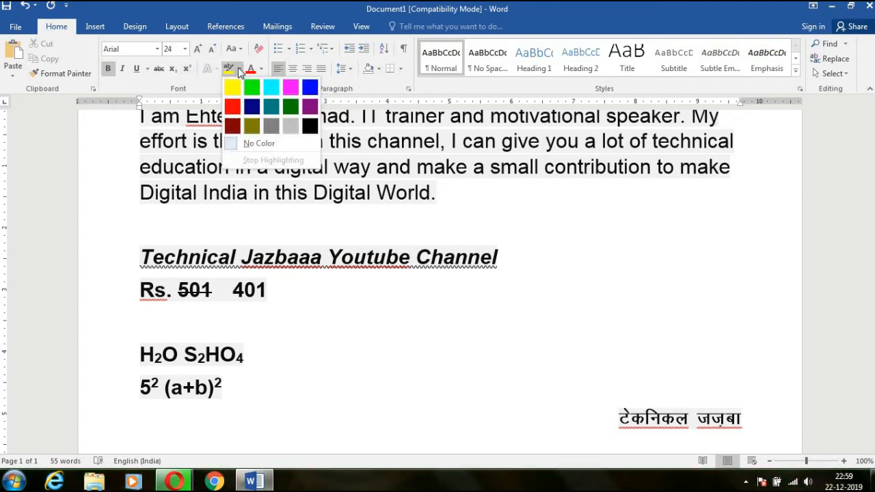
pyautogui.click(313, 391)
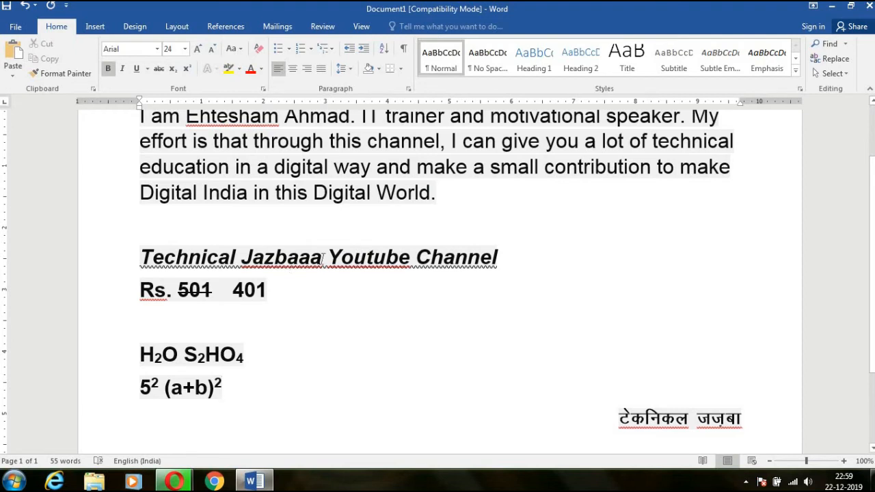
pyautogui.moveTo(873, 186); pyautogui.dragTo(874, 162)
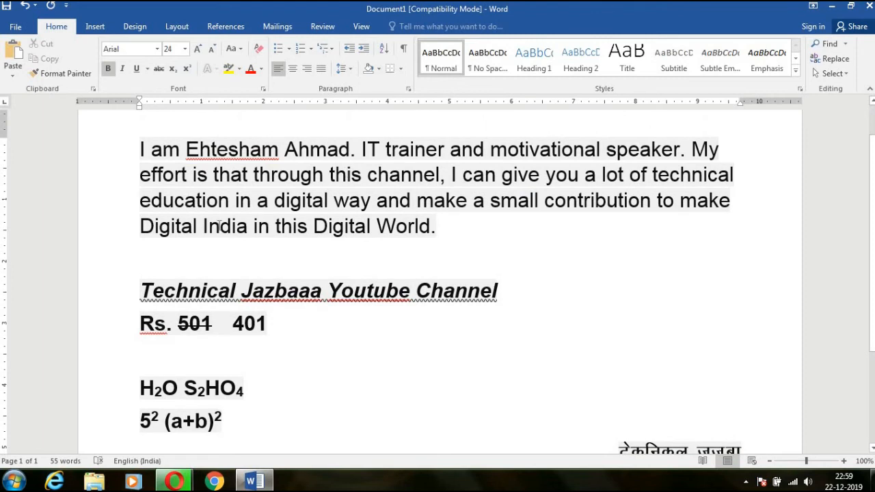
pyautogui.moveTo(350, 149); pyautogui.dragTo(185, 149)
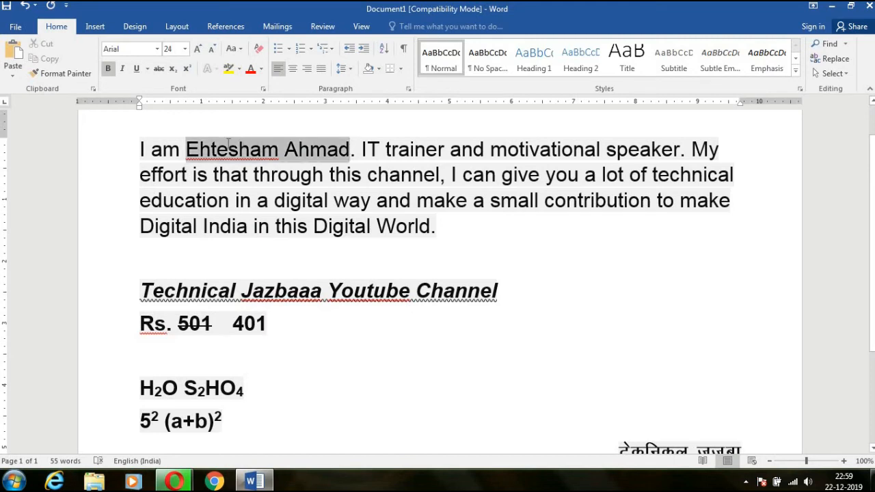
pyautogui.click(238, 69)
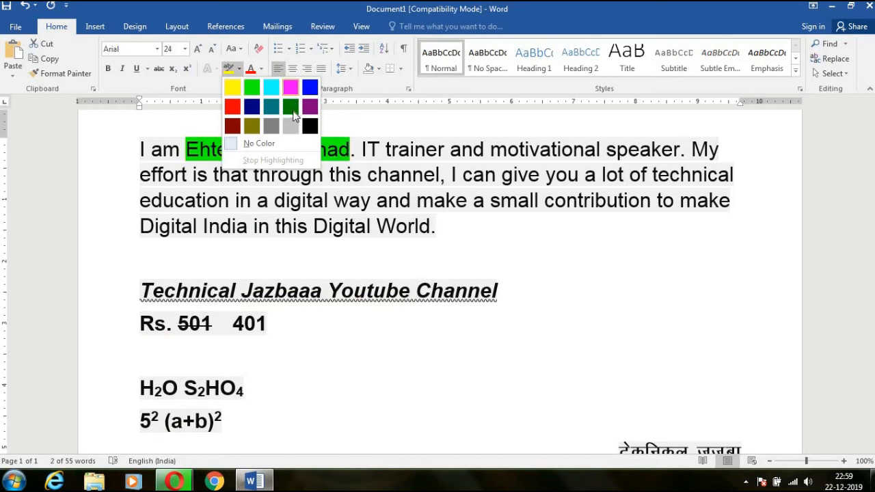
pyautogui.click(233, 87)
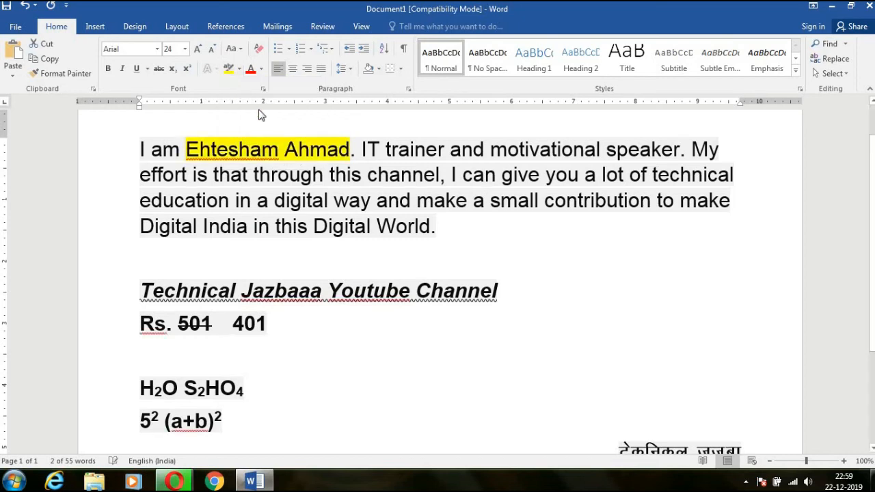
# - Highlight "IT trainer and motivational speaker" and "Digital India" in the paragraph in yellow
pyautogui.click(360, 156)
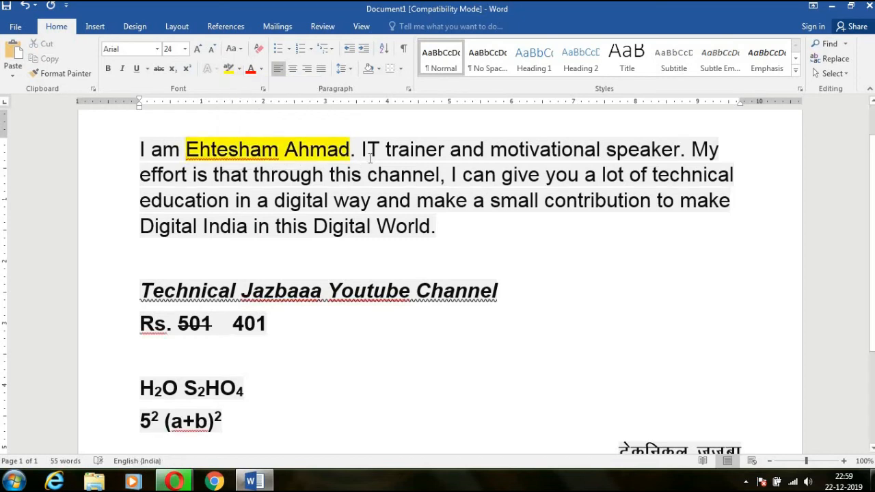
pyautogui.keyDown('shift'); pyautogui.click(680, 152); pyautogui.keyUp('shift')
pyautogui.click(239, 68)
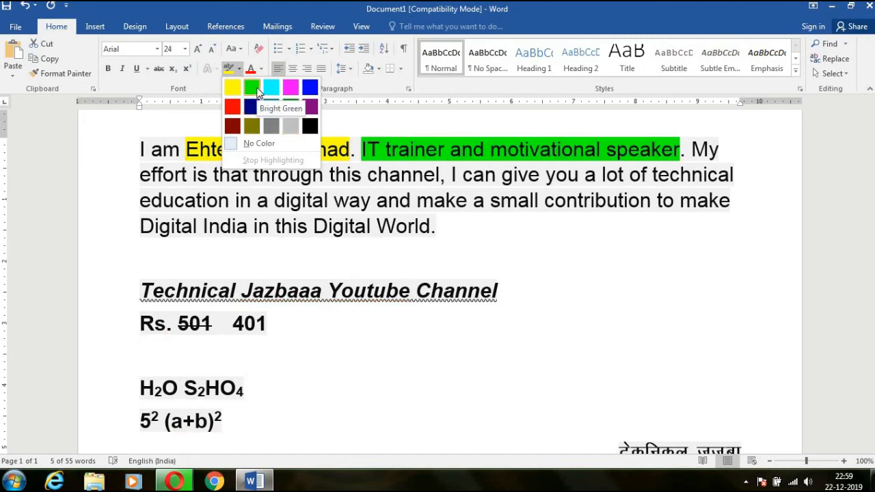
pyautogui.click(236, 87)
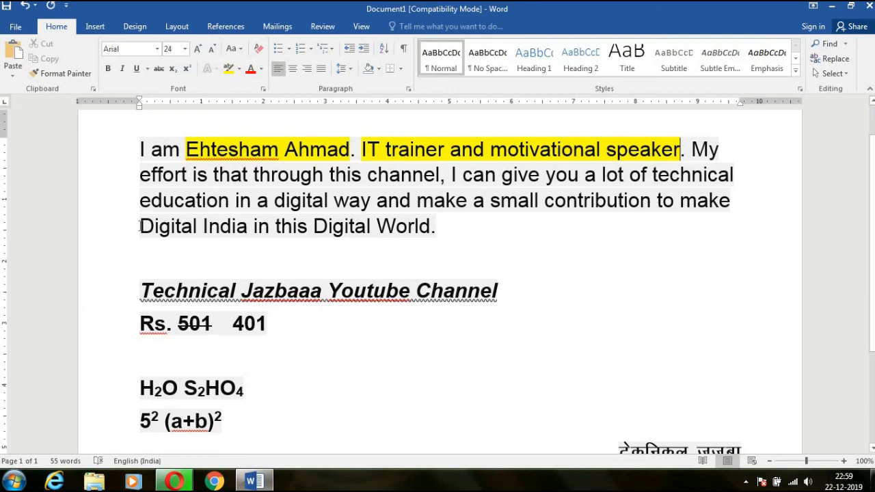
pyautogui.moveTo(140, 226); pyautogui.dragTo(247, 226)
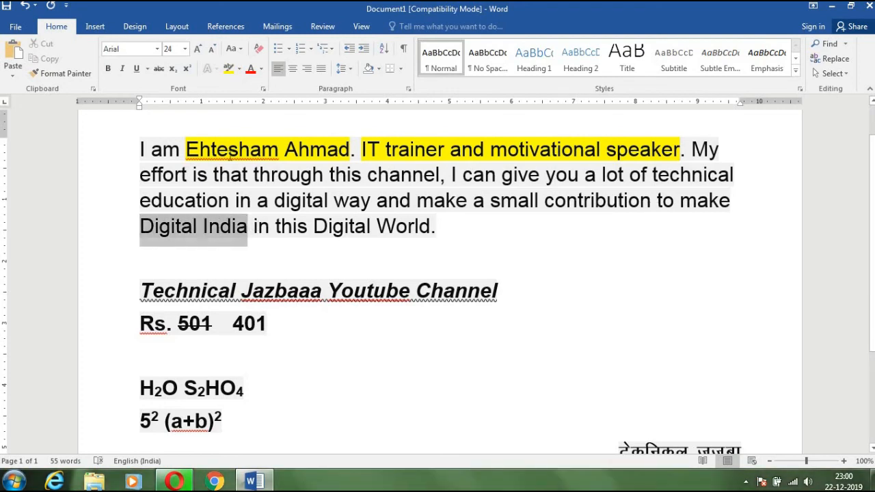
pyautogui.click(228, 68)
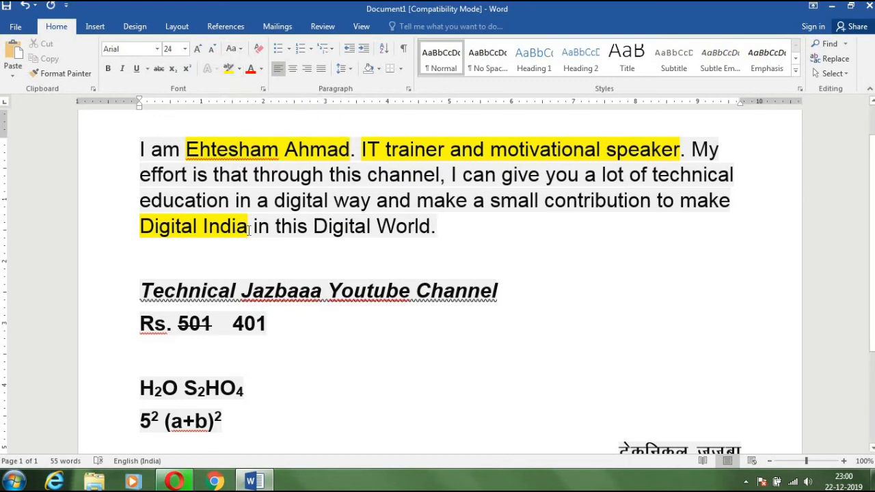
# - Remove the highlighting from "Digital India" and from the name through "motivational speaker"
pyautogui.moveTo(245, 228); pyautogui.dragTo(157, 231)
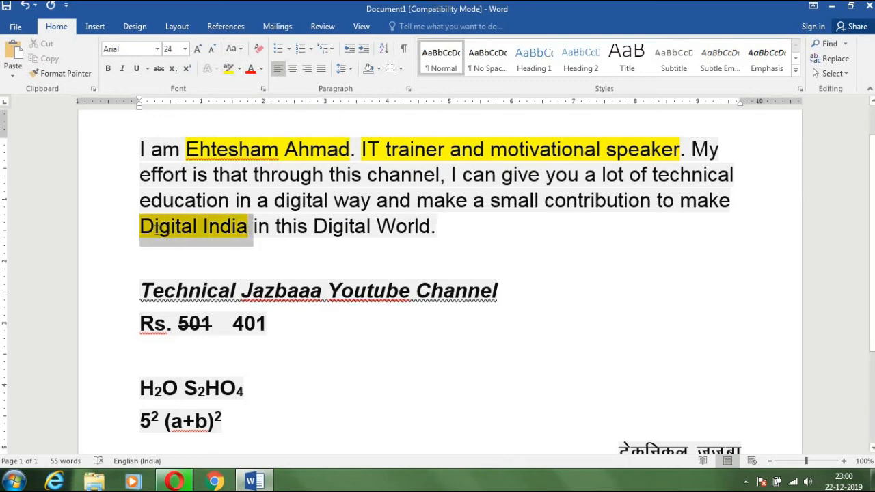
pyautogui.click(239, 69)
pyautogui.click(251, 144)
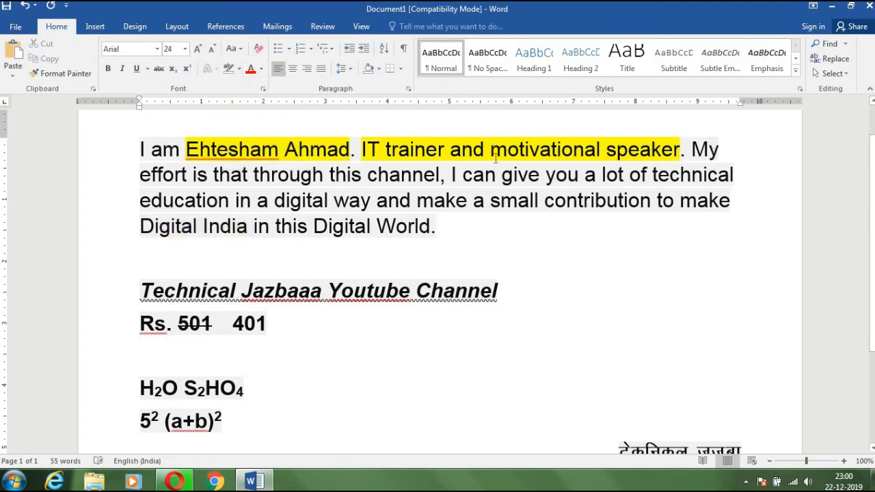
pyautogui.moveTo(496, 158); pyautogui.dragTo(217, 152)
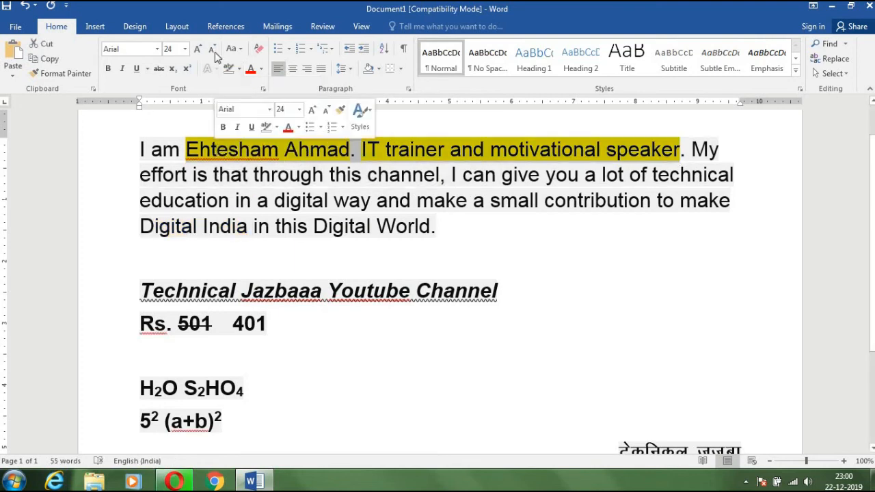
pyautogui.click(229, 69)
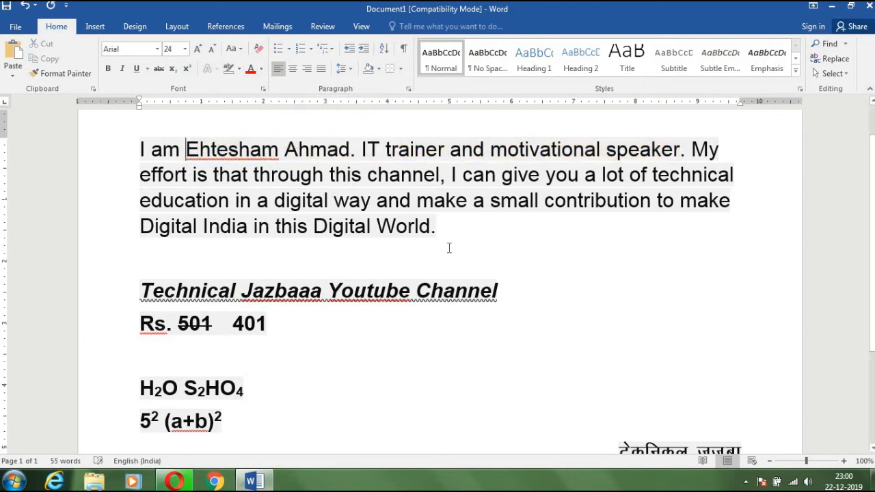
# - Change the font colour of the "Technical Jazbaaa Youtube Channel" line to a custom pink, trying out other standard and custom colours first
pyautogui.moveTo(502, 290); pyautogui.dragTo(221, 284)
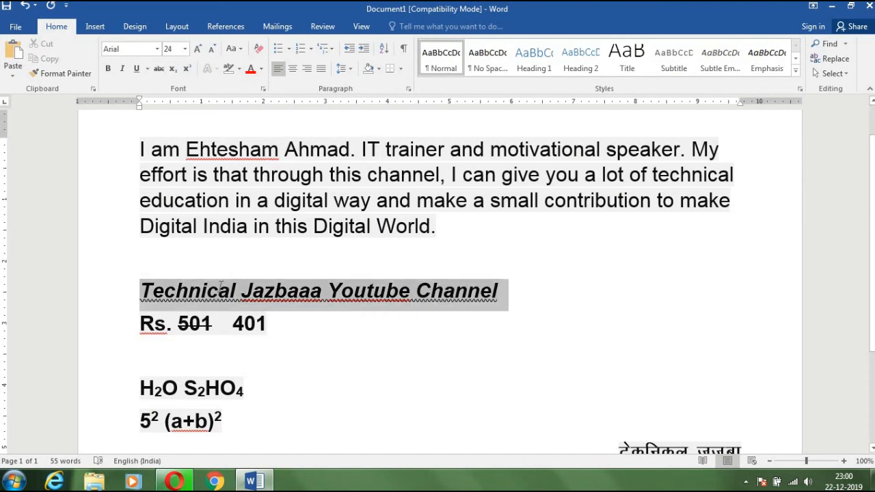
pyautogui.click(262, 71)
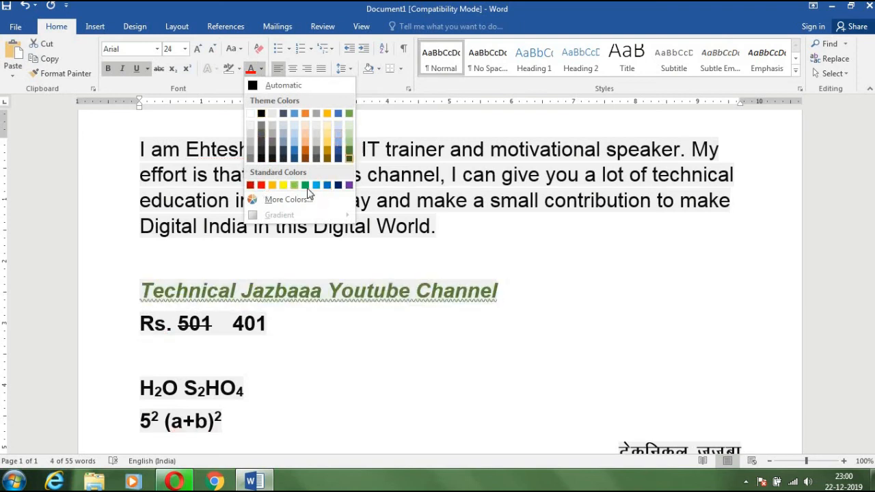
pyautogui.click(290, 203)
pyautogui.click(402, 199)
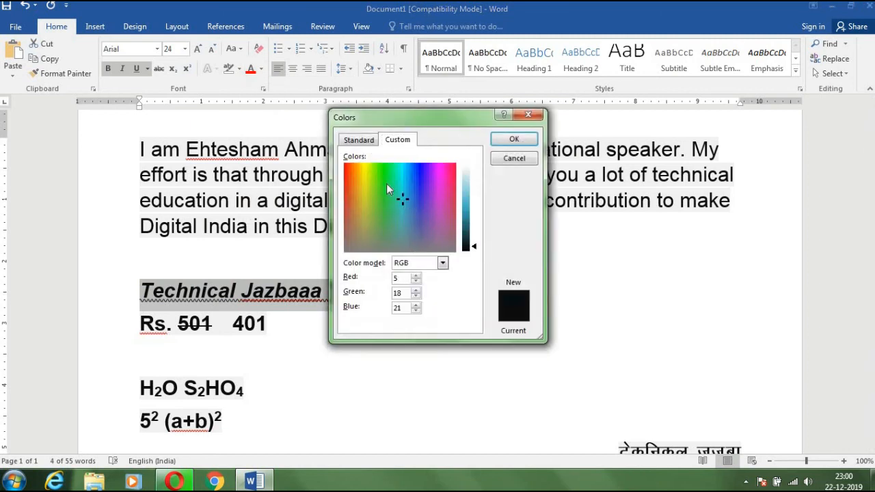
pyautogui.click(392, 185)
pyautogui.click(365, 140)
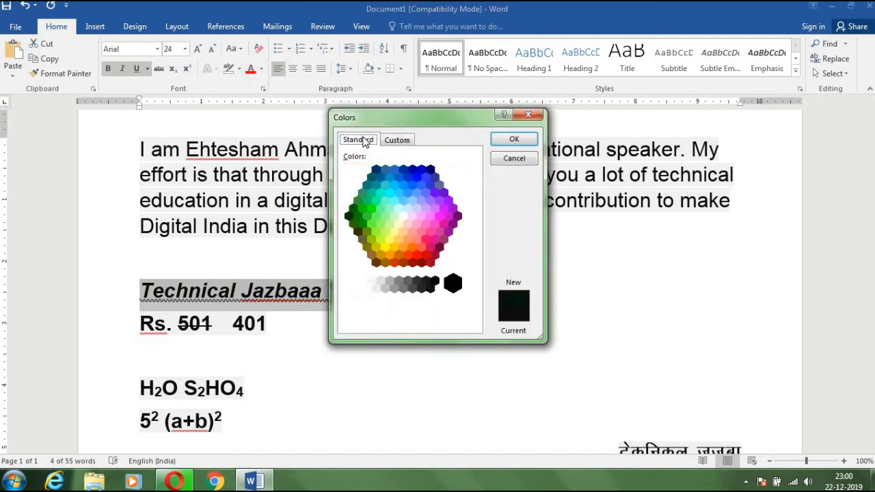
pyautogui.click(400, 224)
pyautogui.click(439, 201)
pyautogui.click(397, 139)
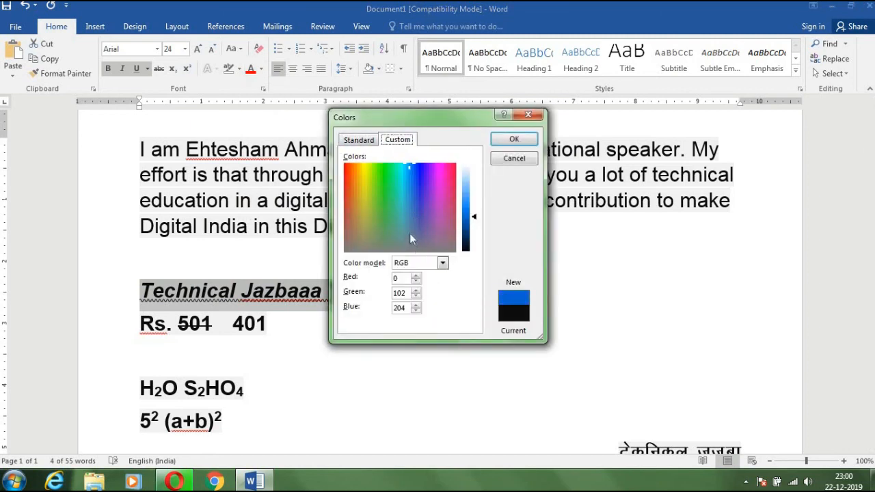
pyautogui.click(379, 192)
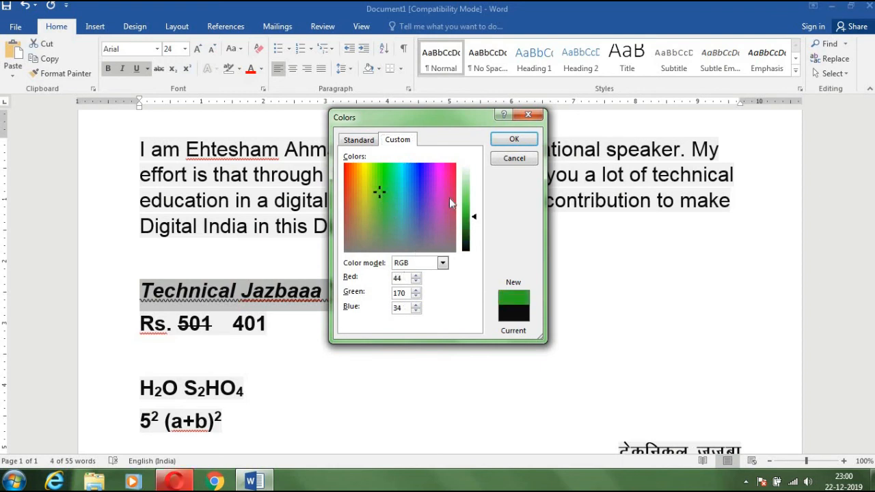
pyautogui.click(445, 171)
pyautogui.click(513, 139)
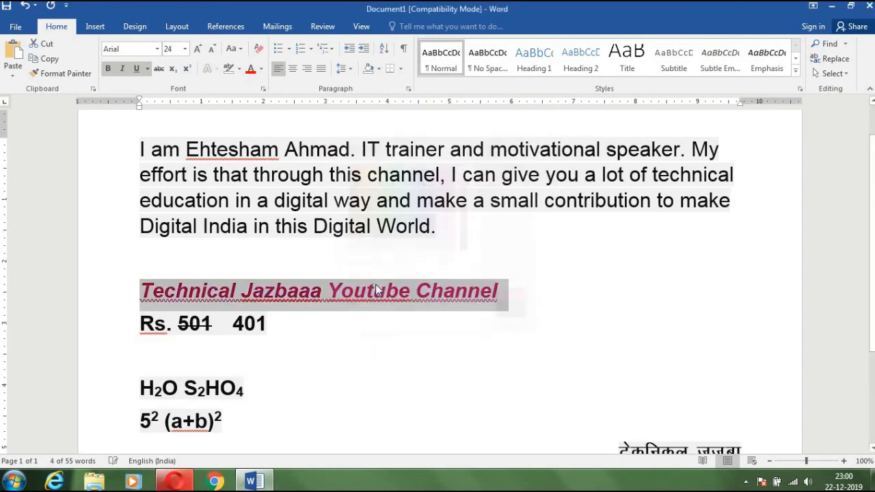
pyautogui.click(466, 281)
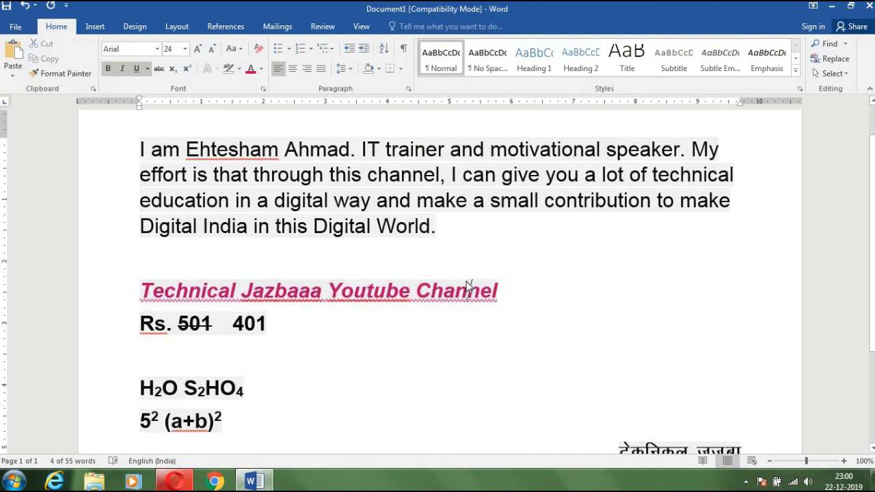
# - Try clearing all formatting from the "Technical Jazbaaa Youtube Channel" line and undo it
pyautogui.moveTo(499, 292); pyautogui.dragTo(221, 308)
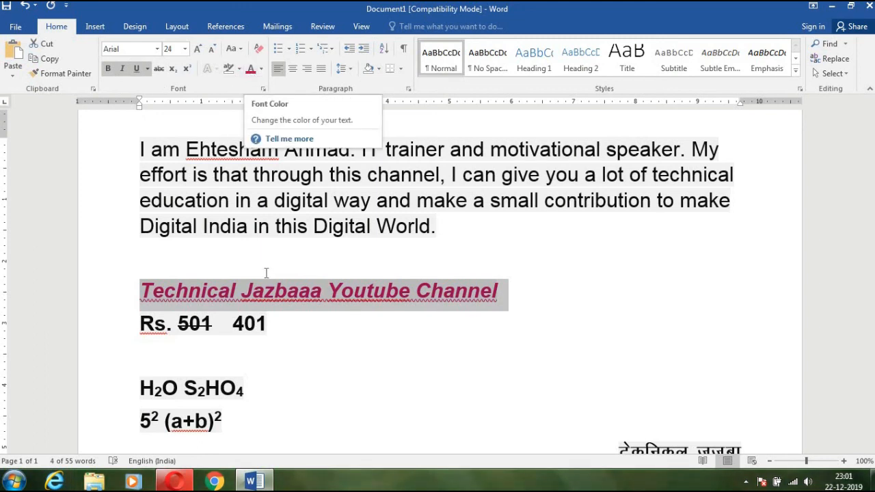
pyautogui.click(258, 54)
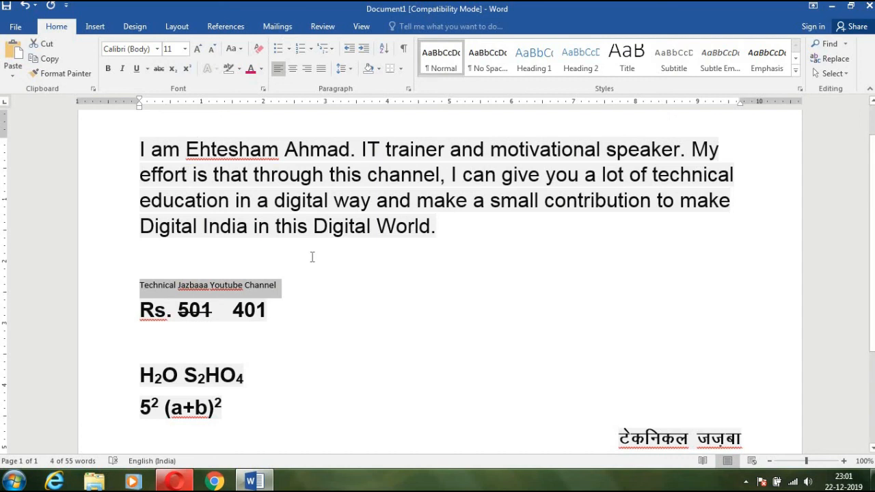
pyautogui.hotkey('ctrl', 'z')
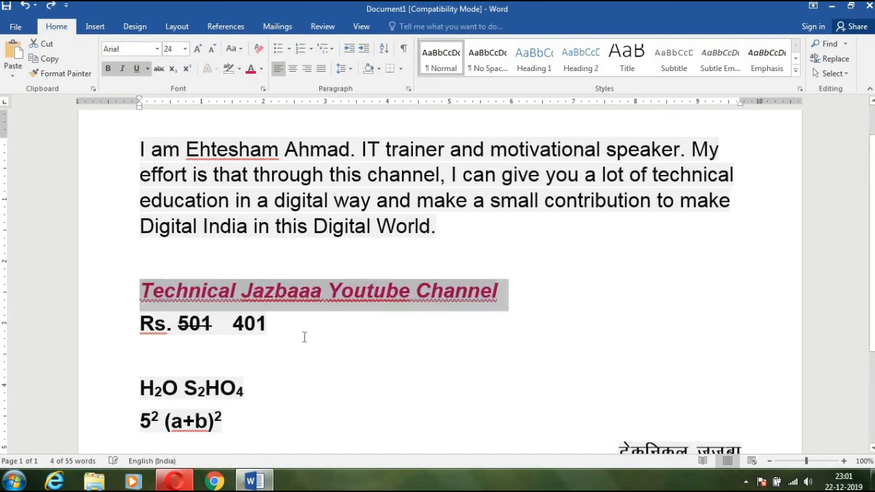
# - Highlight the words "Technical Jazbaaa" in the channel line in yellow
pyautogui.click(321, 295)
pyautogui.moveTo(321, 295); pyautogui.dragTo(149, 303)
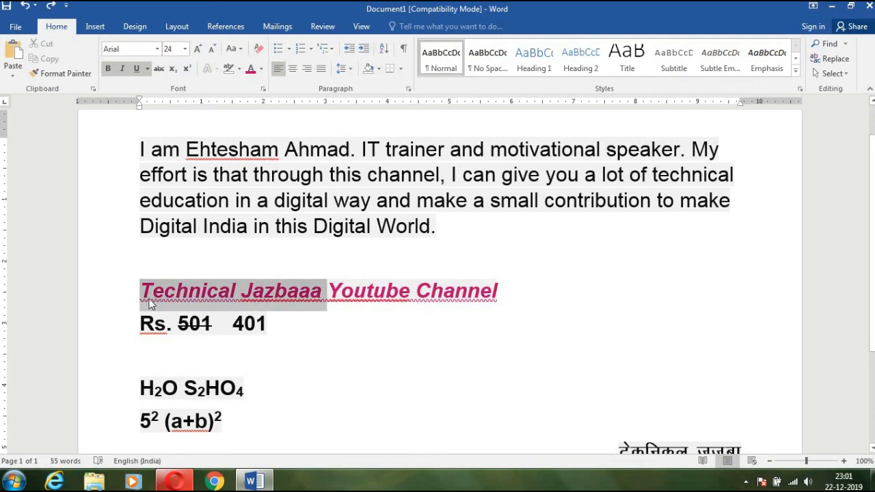
pyautogui.click(239, 70)
pyautogui.click(233, 88)
pyautogui.click(501, 299)
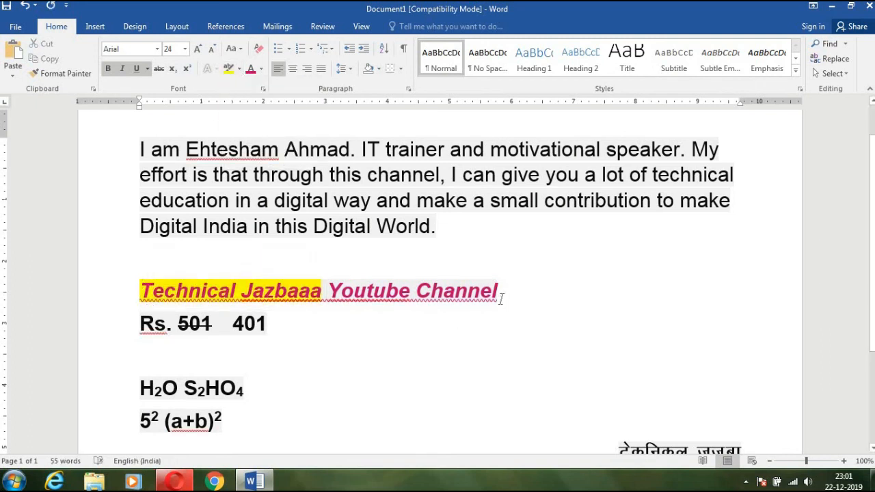
# - Clear all formatting from the whole "Technical Jazbaaa Youtube Channel" line, including its highlighted words
pyautogui.moveTo(501, 294); pyautogui.dragTo(141, 299)
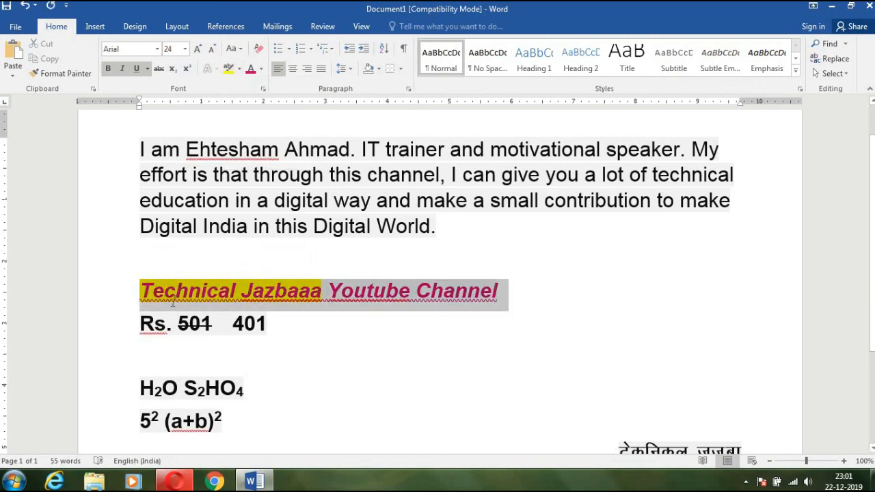
pyautogui.click(259, 50)
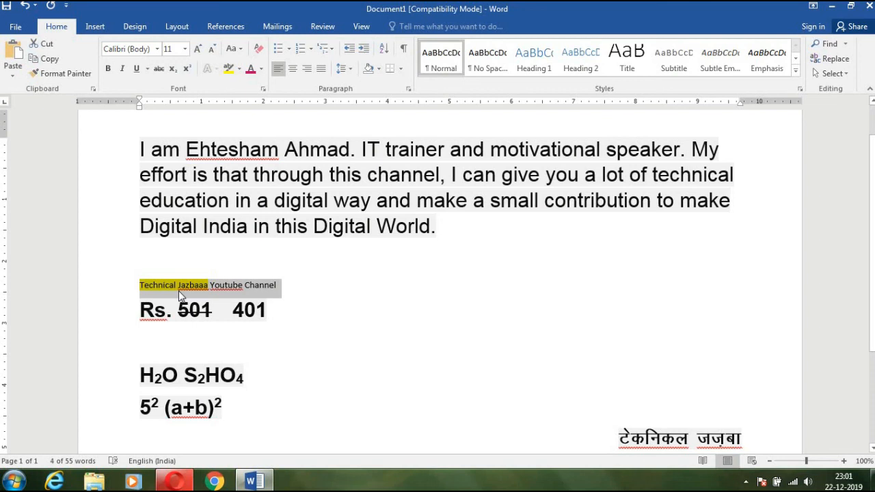
pyautogui.click(343, 300)
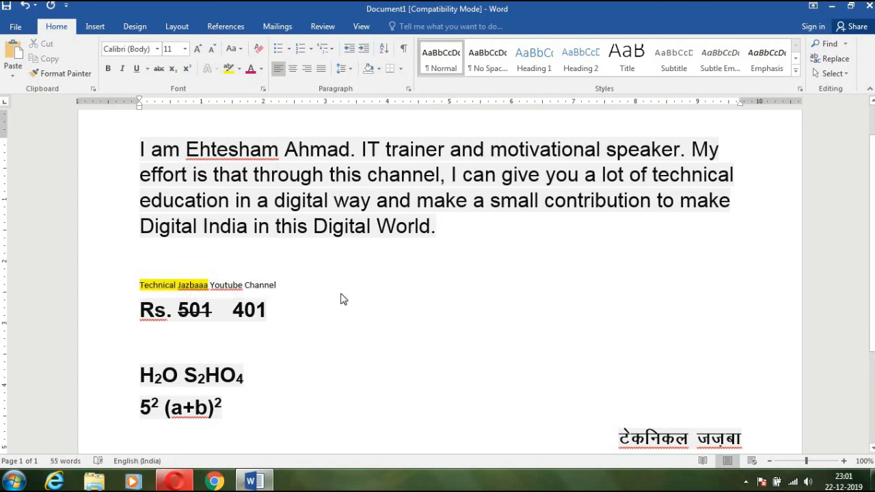